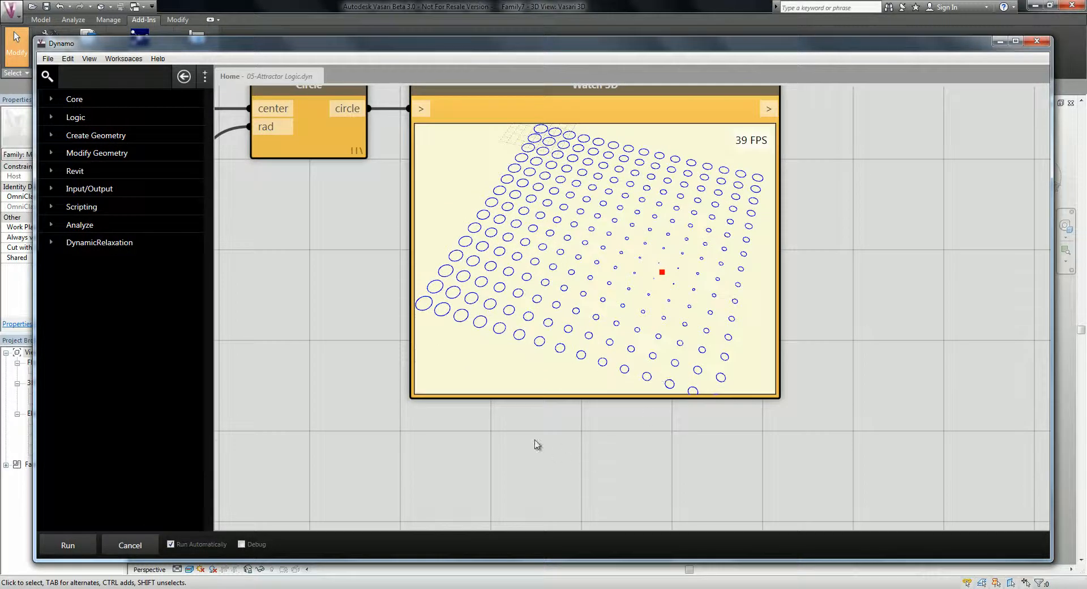
# - Start a new home workspace, discarding the unsaved changes to 05-Attractor Logic.dyn
pyautogui.scroll(-5, 534, 441)
pyautogui.scroll(-1, 680, 404)
pyautogui.moveTo(585, 333); pyautogui.dragTo(604, 248, button='middle')
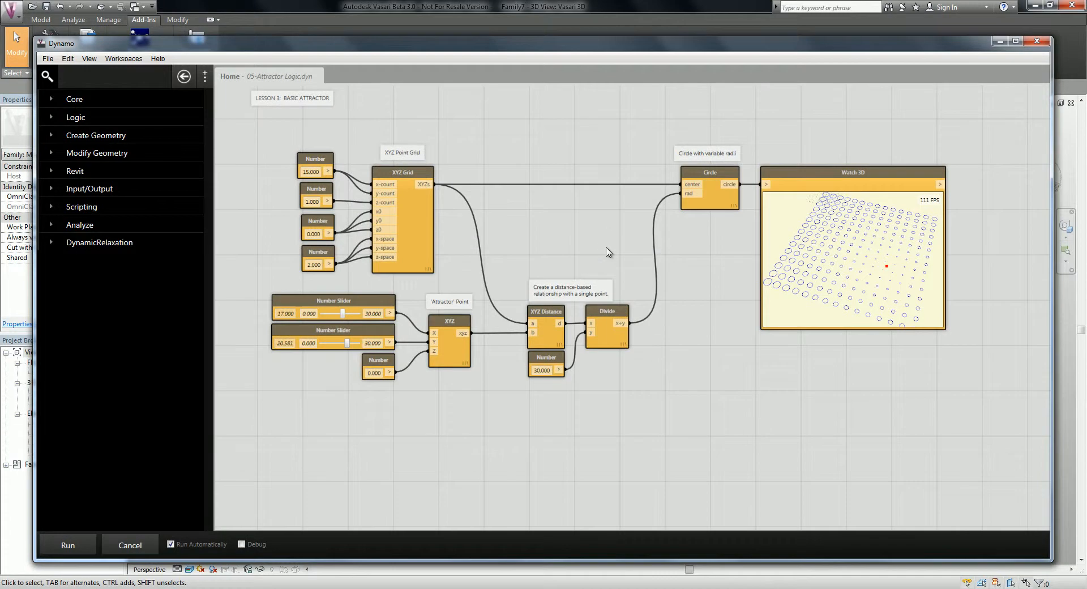
pyautogui.click(56, 61)
pyautogui.moveTo(81, 72)
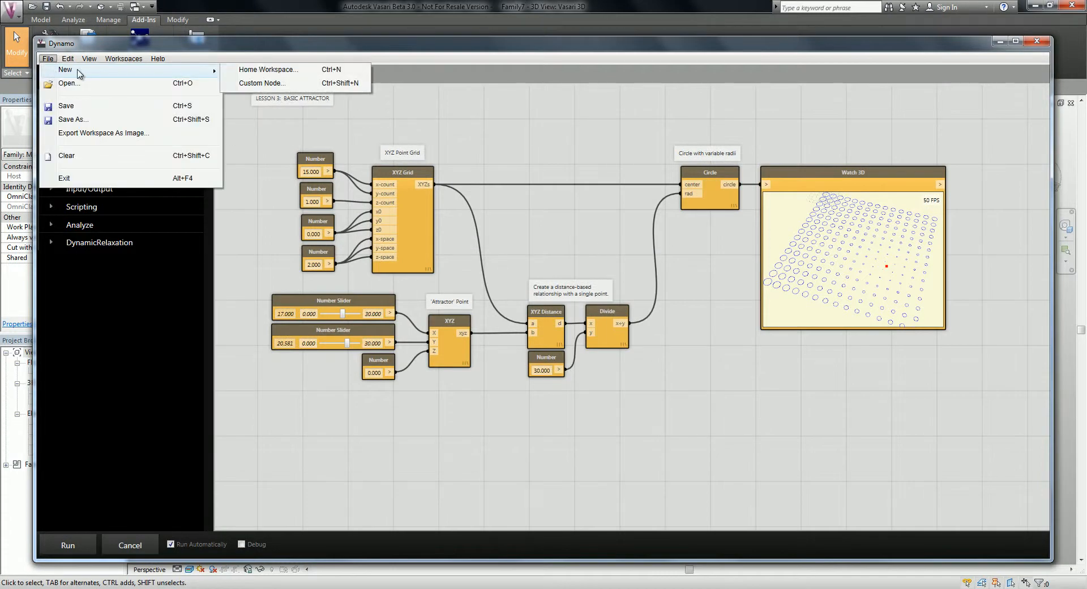
pyautogui.click(334, 71)
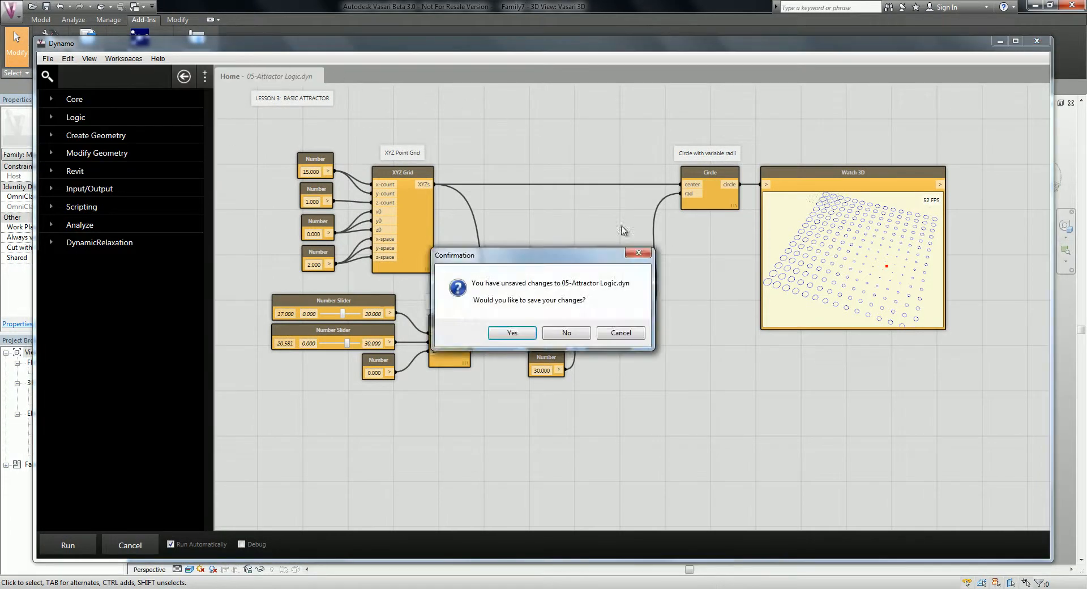
pyautogui.click(567, 333)
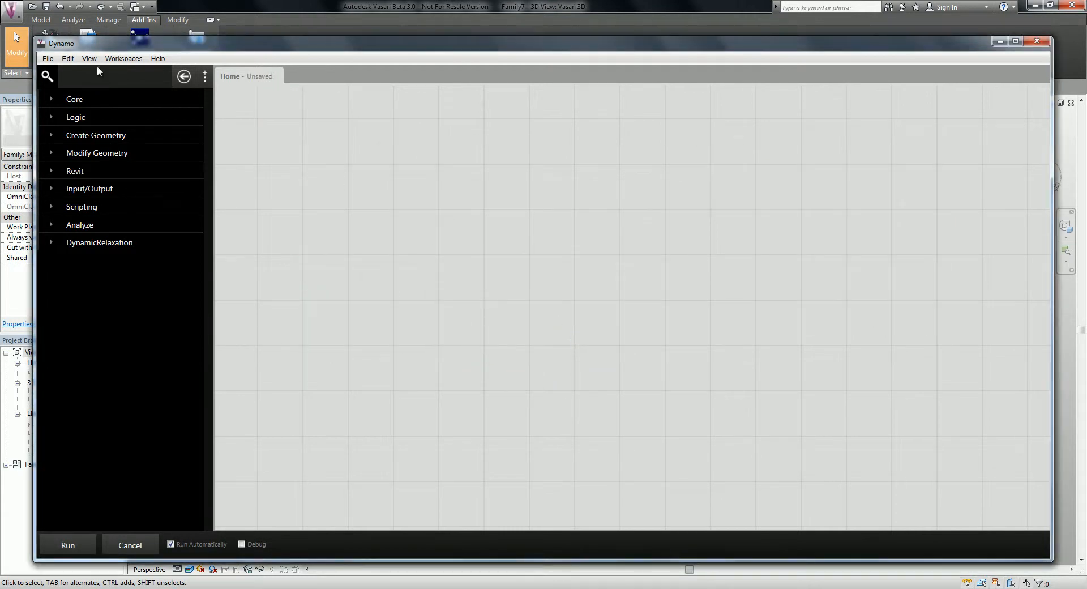
# - Add an XYZ Grid node to the empty workspace and place it toward the upper middle of the canvas
pyautogui.write('xy')
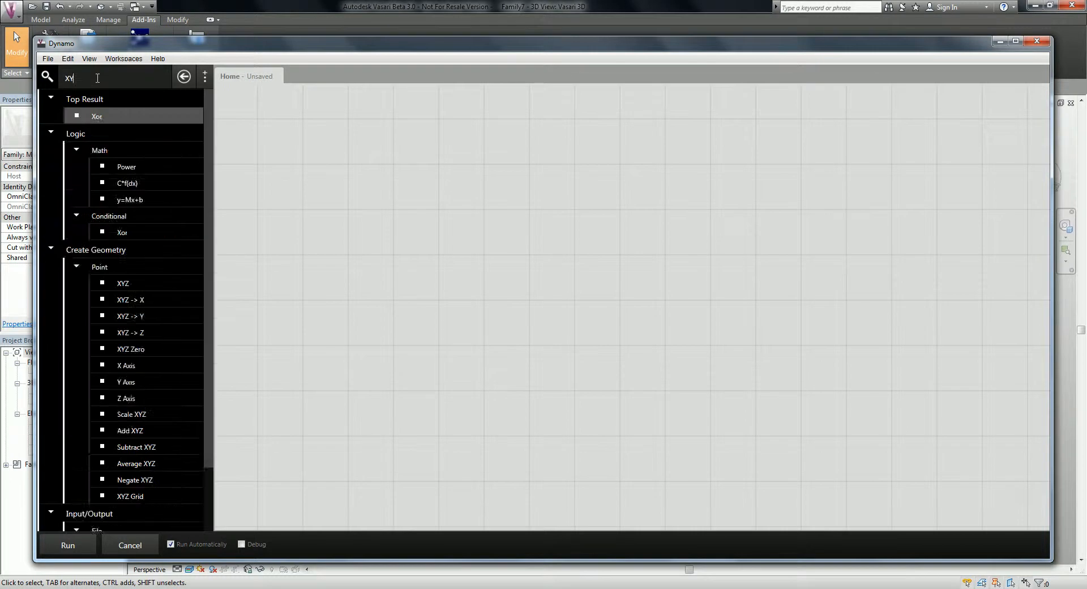
pyautogui.write('z Grid')
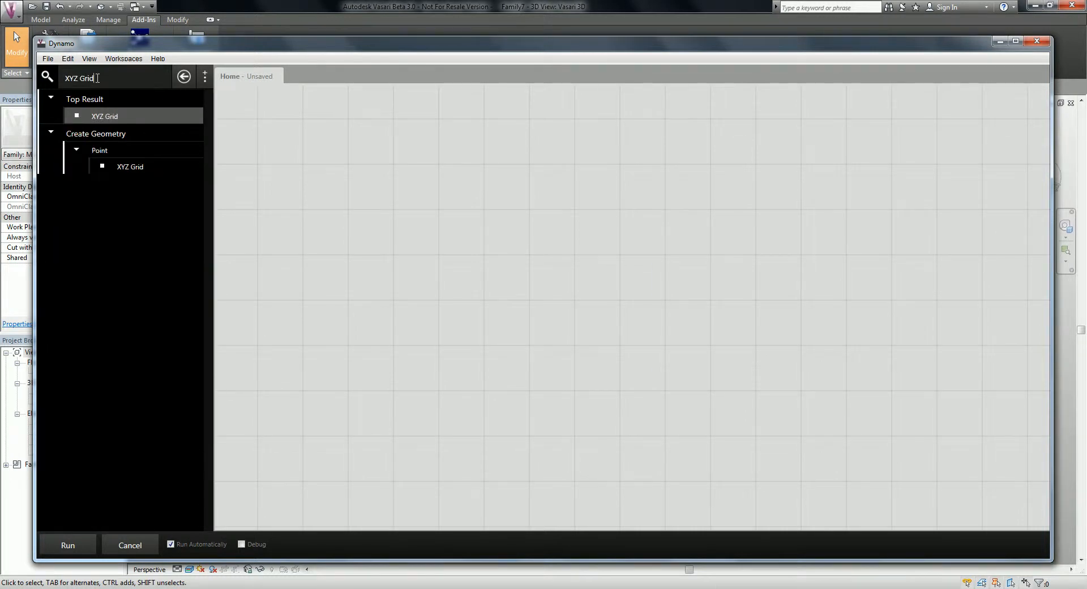
pyautogui.press('Return')
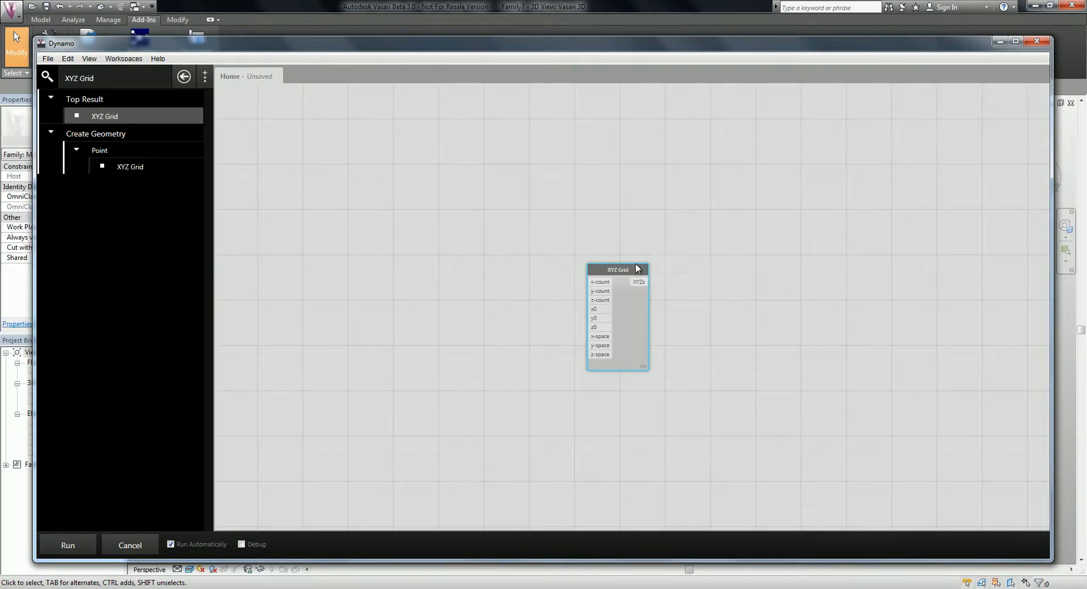
pyautogui.moveTo(622, 270); pyautogui.dragTo(481, 212)
pyautogui.scroll(1, 373, 229)
pyautogui.scroll(2, 396, 231)
pyautogui.scroll(1, 411, 234)
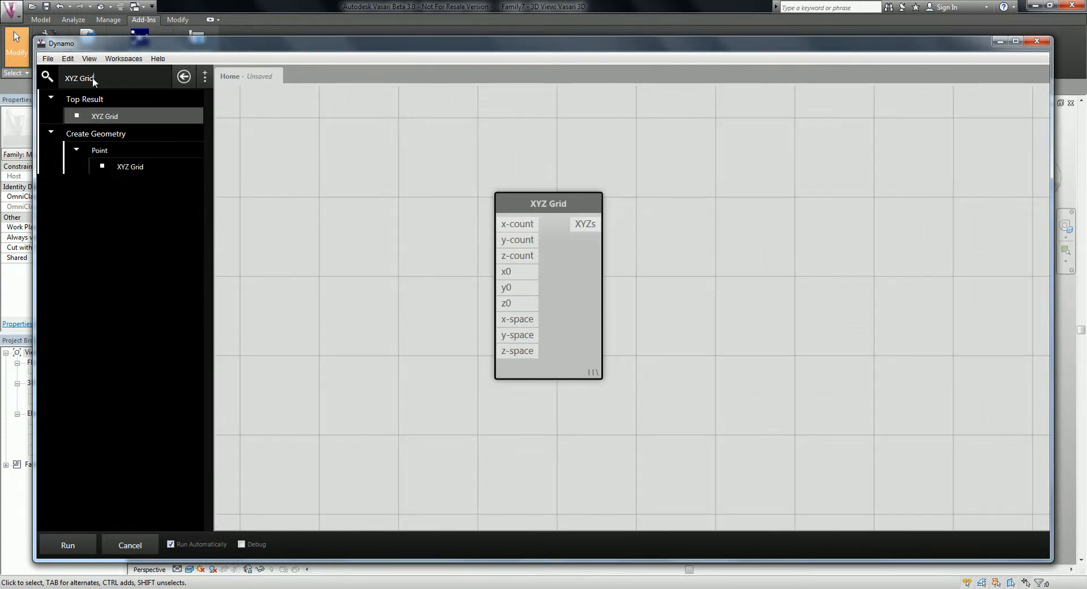
# - Add a Number node beside the XYZ Grid node's inputs and set its value to 15
pyautogui.write('Numb')
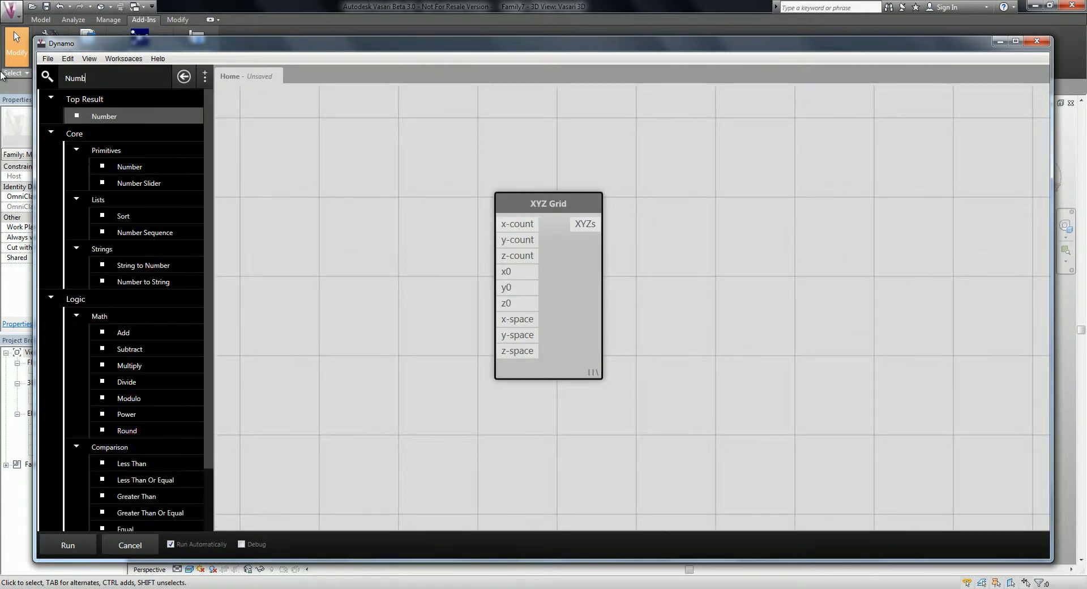
pyautogui.press('Return')
pyautogui.moveTo(594, 254); pyautogui.dragTo(399, 190)
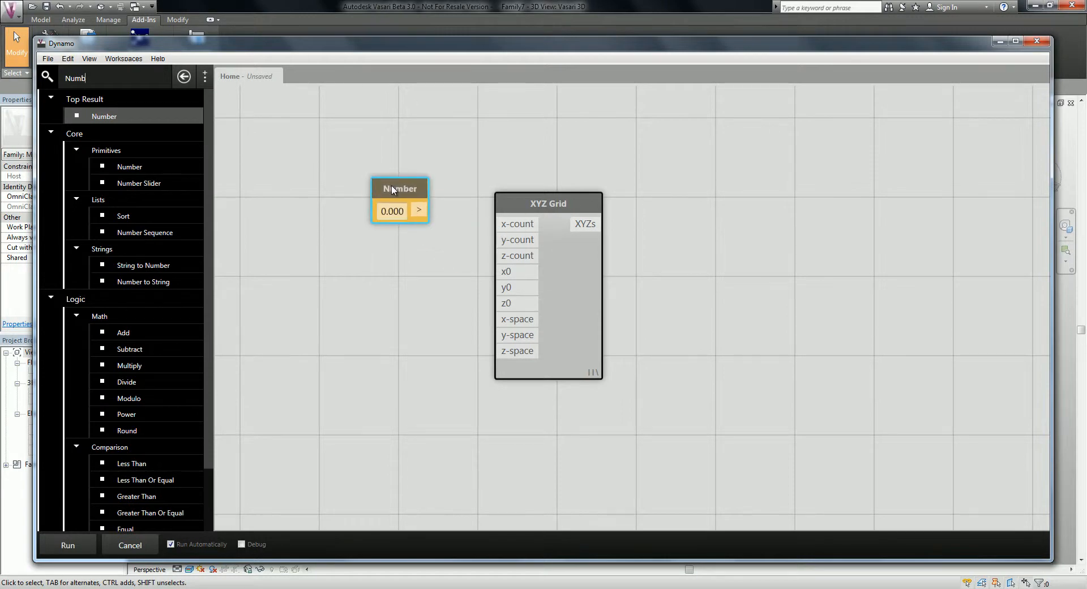
pyautogui.click(379, 215)
pyautogui.write('15')
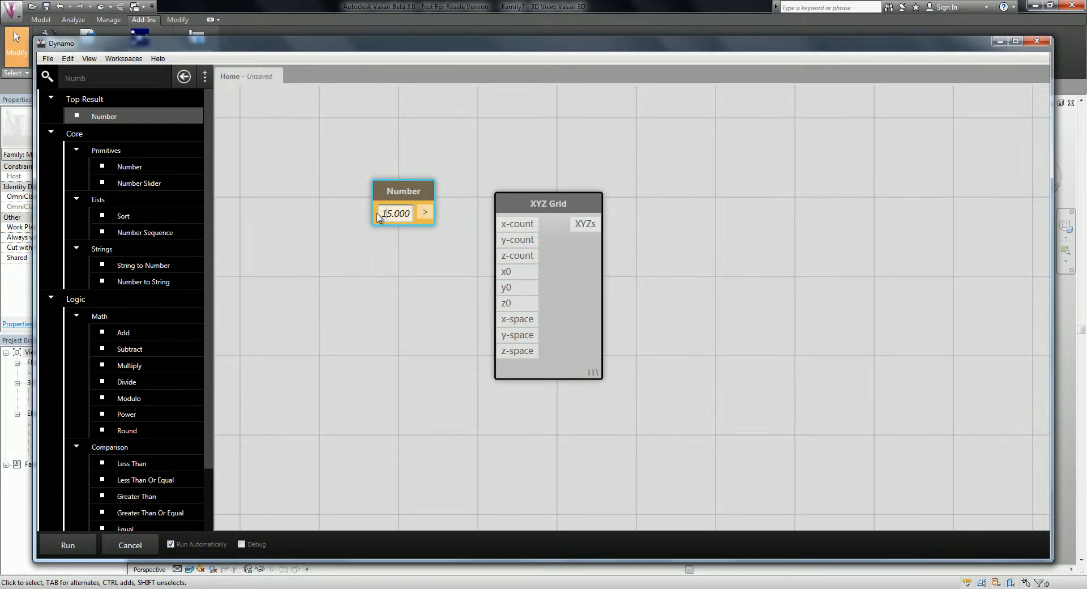
pyautogui.press('Return')
# - Connect the 15 Number node to the x-count and y-count inputs of XYZ Grid
pyautogui.click(437, 212)
pyautogui.click(506, 225)
pyautogui.click(437, 211)
pyautogui.click(509, 245)
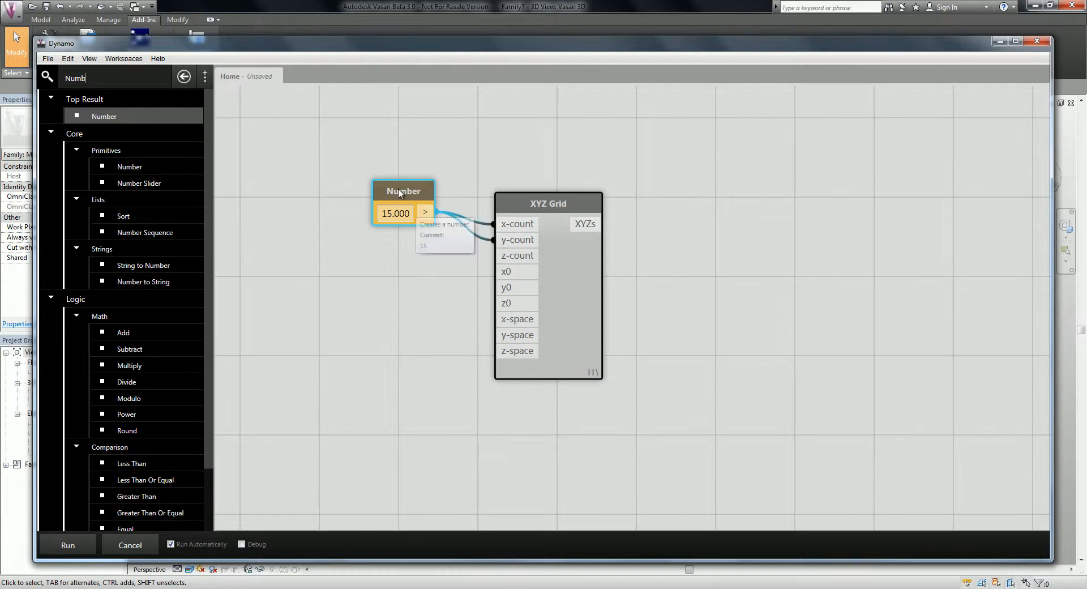
# - Duplicate the Number node, set the copy to 1 and connect it to the z-count input of XYZ Grid
pyautogui.hotkey('ctrl', 'c')
pyautogui.hotkey('ctrl', 'v')
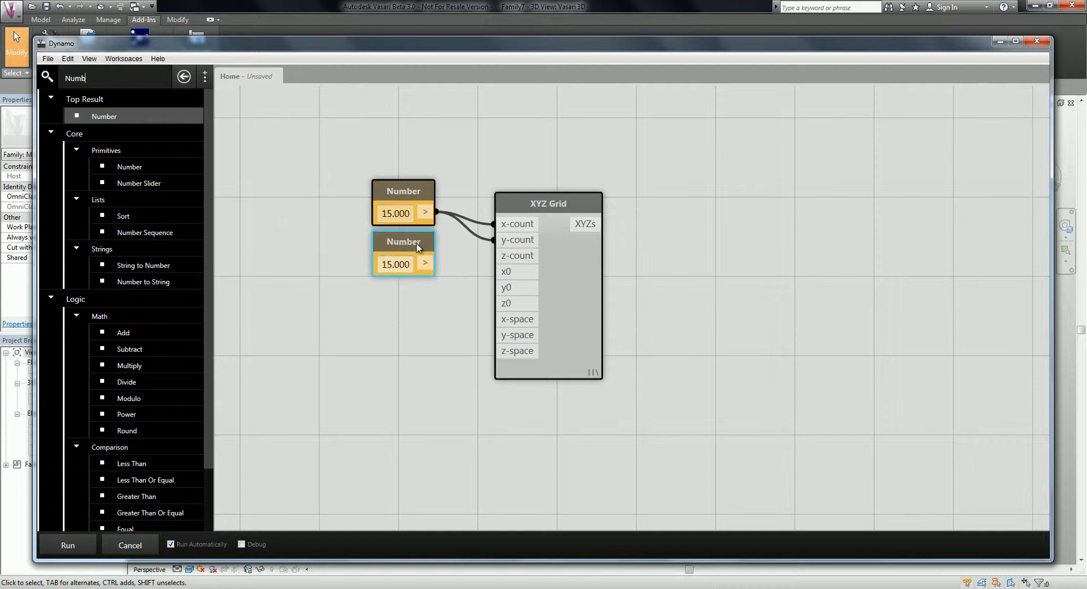
pyautogui.click(391, 264)
pyautogui.press('BackSpace')
pyautogui.click(430, 263)
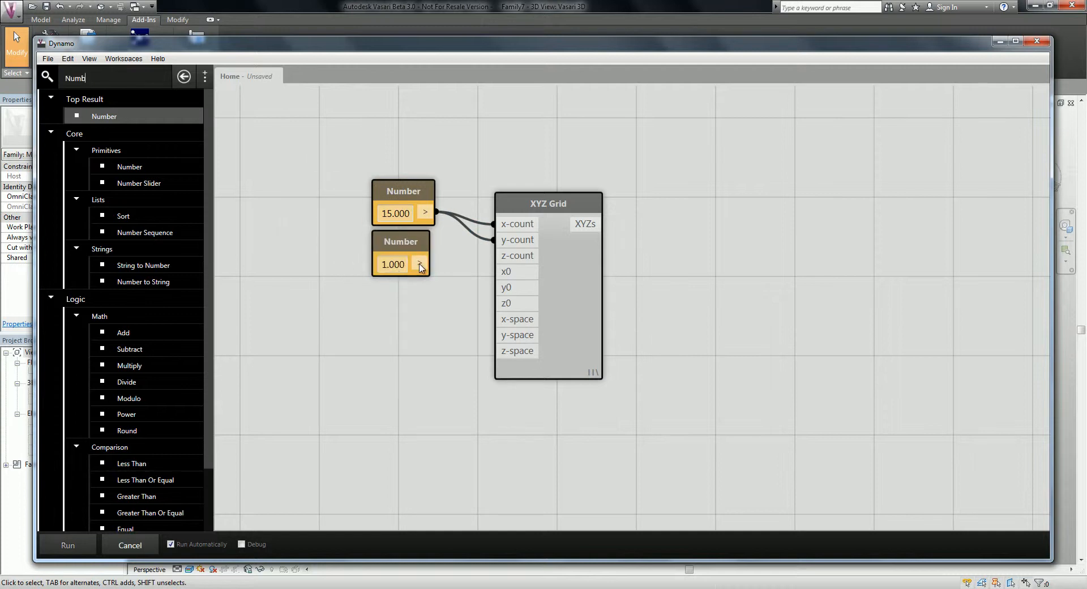
pyautogui.click(504, 258)
pyautogui.moveTo(558, 268); pyautogui.dragTo(579, 275)
pyautogui.click(464, 303)
# - Duplicate the Number node below the others, set it to 0 and connect it to the x0, y0 and z0 inputs
pyautogui.click(411, 249)
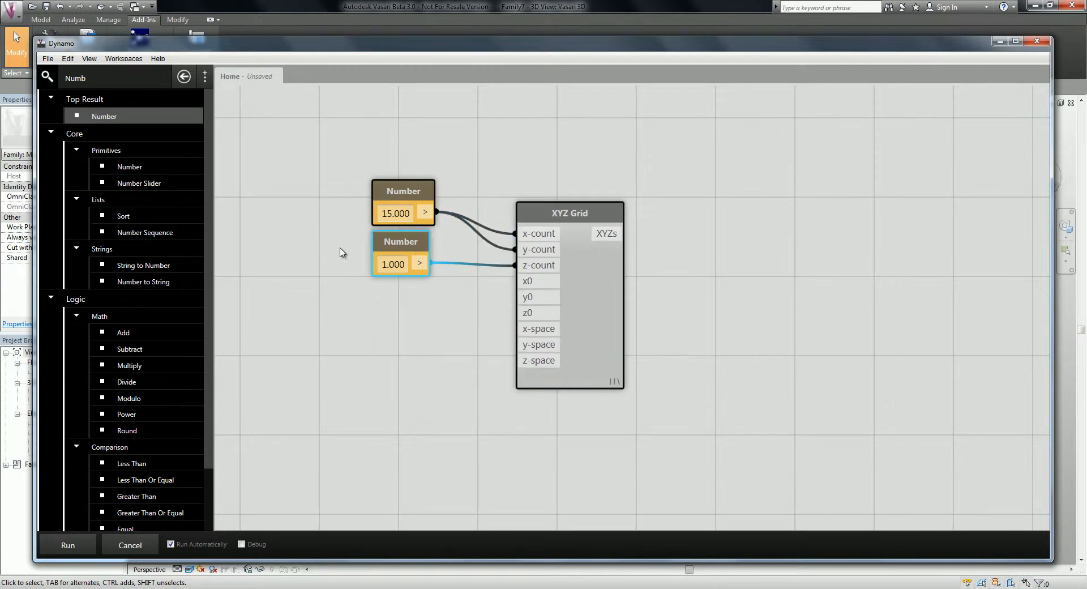
pyautogui.hotkey('ctrl', 'c')
pyautogui.hotkey('ctrl', 'v')
pyautogui.moveTo(334, 249); pyautogui.dragTo(428, 320)
pyautogui.write('0')
pyautogui.moveTo(513, 315); pyautogui.dragTo(431, 315)
pyautogui.moveTo(585, 287); pyautogui.dragTo(593, 296)
pyautogui.click(488, 352)
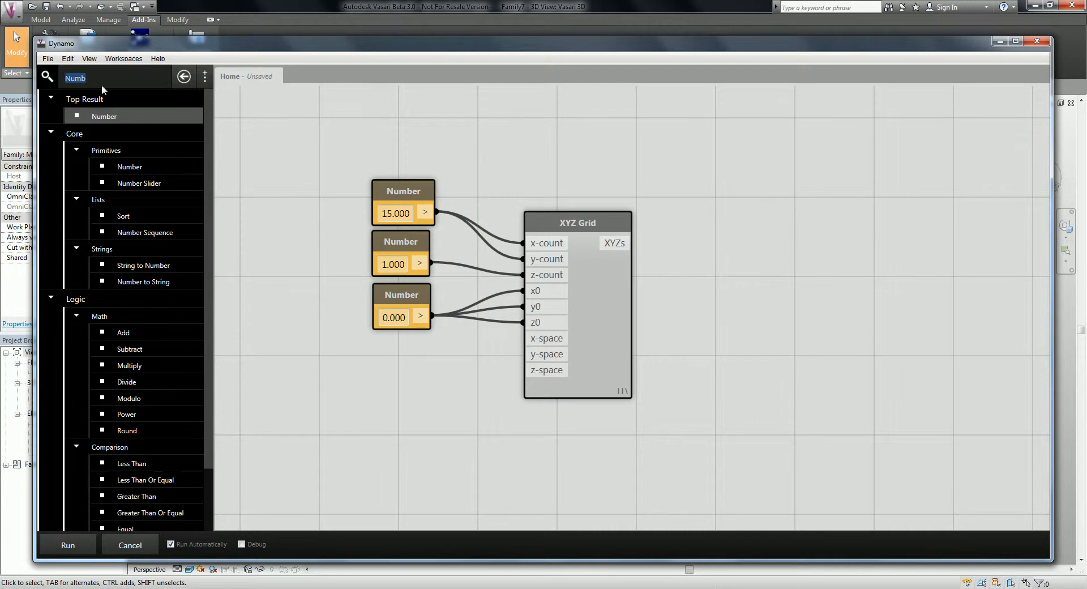
# - Duplicate the 0 Number node, place the copy beneath it and set its value to 5
pyautogui.click(401, 295)
pyautogui.hotkey('ctrl', 'c')
pyautogui.hotkey('ctrl', 'v')
pyautogui.moveTo(333, 297); pyautogui.dragTo(410, 355)
pyautogui.click(378, 380)
pyautogui.click(382, 375)
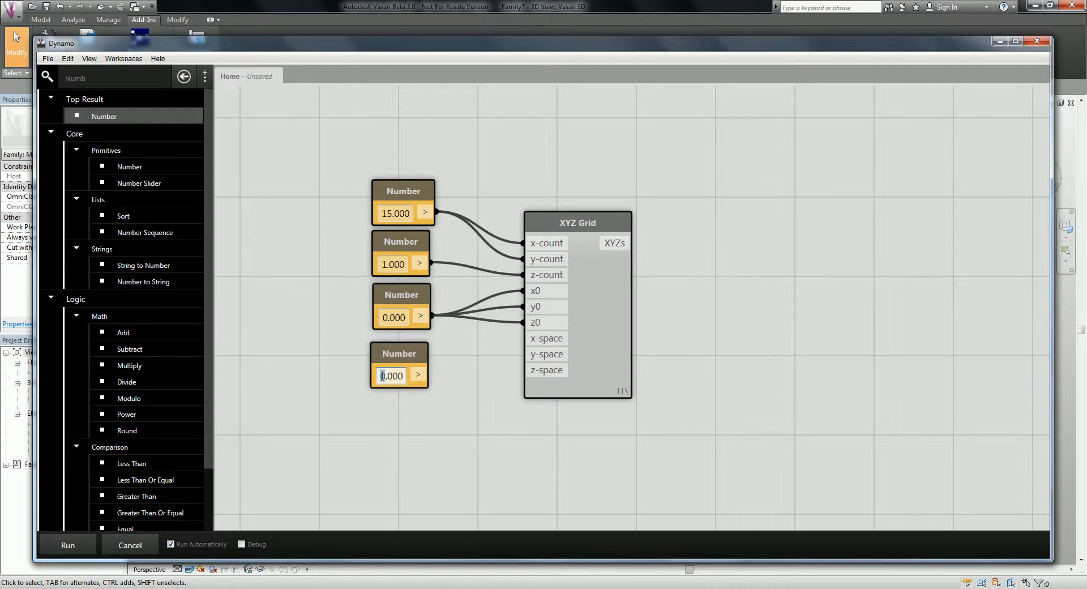
pyautogui.write('5')
pyautogui.click(450, 404)
# - Connect the 5 Number node to the x-space, y-space and z-space inputs of XYZ Grid
pyautogui.click(425, 378)
pyautogui.click(530, 339)
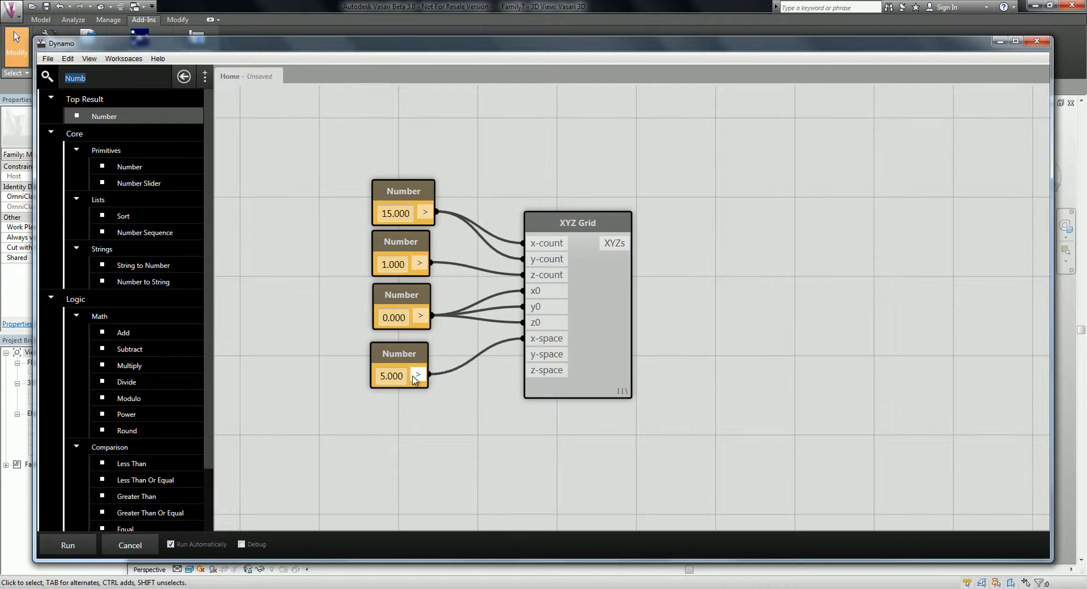
pyautogui.click(529, 356)
pyautogui.click(420, 374)
pyautogui.click(529, 370)
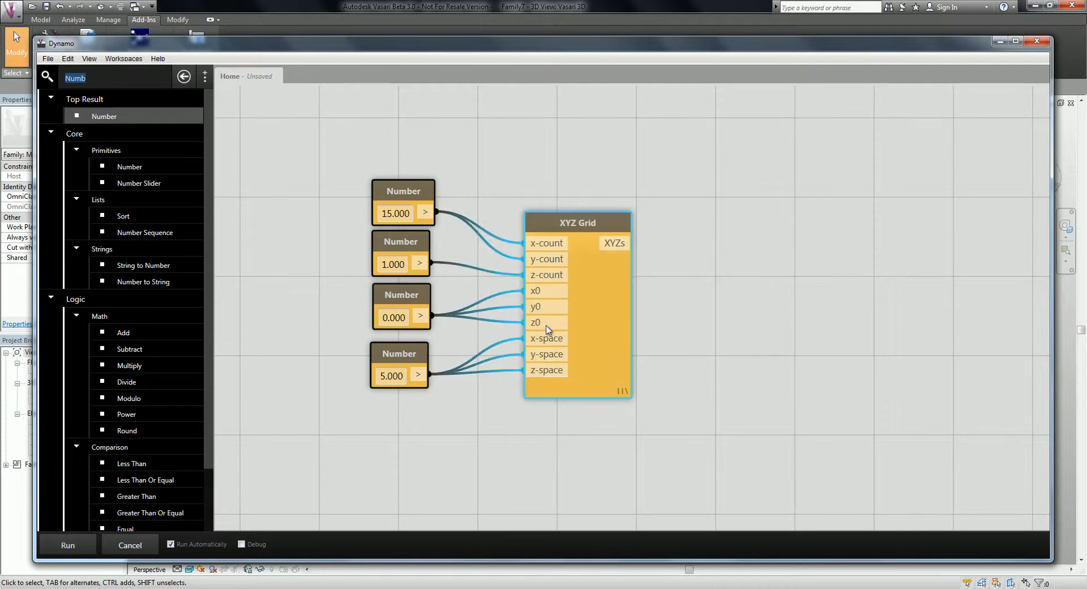
# - Add a Watch 3D node beside XYZ Grid and connect the XYZs output to it to preview the points
pyautogui.write('wat')
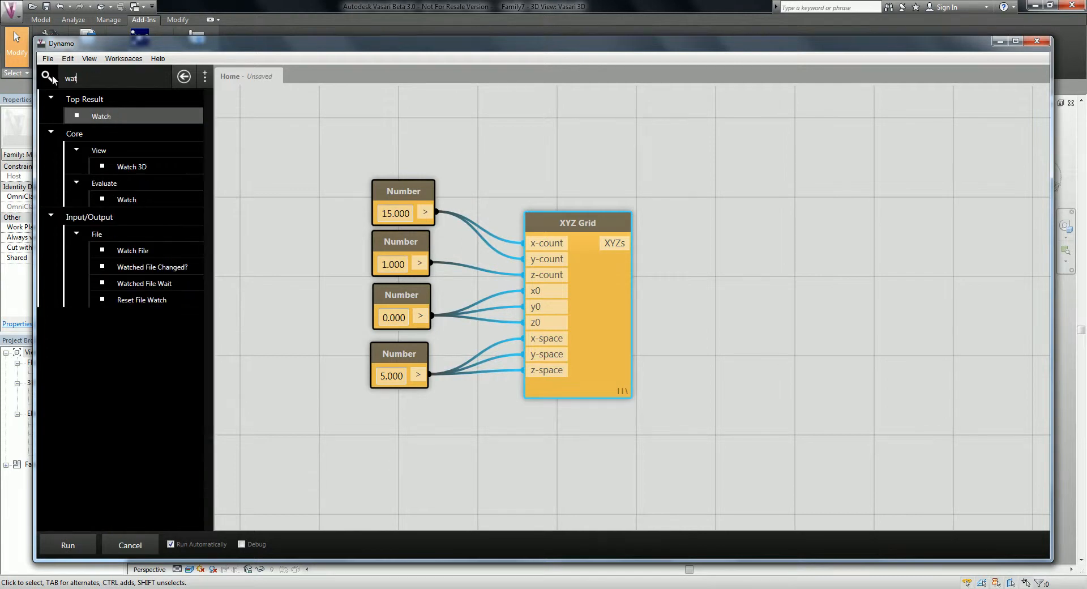
pyautogui.press('Down')
pyautogui.press('Return')
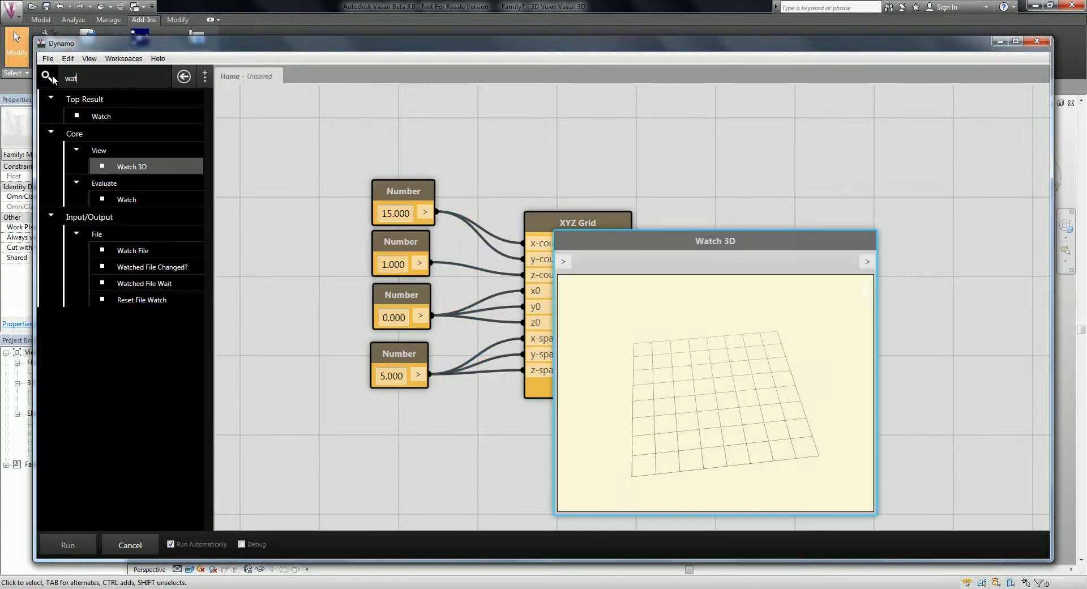
pyautogui.moveTo(582, 244); pyautogui.dragTo(708, 227)
pyautogui.moveTo(634, 243); pyautogui.dragTo(689, 245)
pyautogui.moveTo(824, 404); pyautogui.dragTo(907, 332, button='middle')
pyautogui.scroll(-12, 872, 357)
pyautogui.moveTo(866, 361); pyautogui.dragTo(837, 388, button='right')
pyautogui.scroll(6, 863, 380)
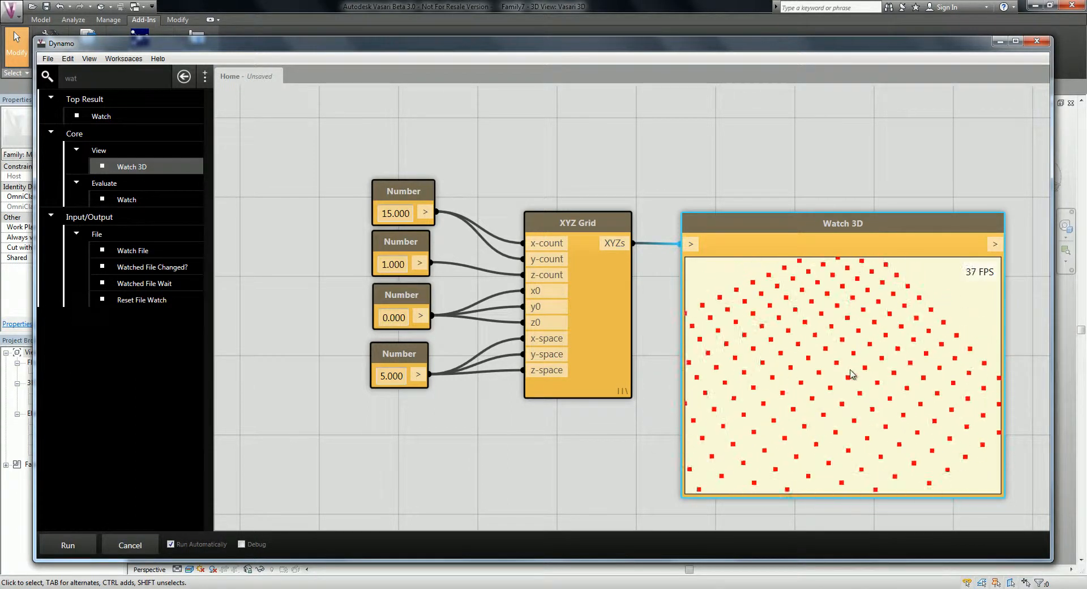
# - Test an x and y grid count of 10, and return the count to 15
pyautogui.doubleClick(382, 218)
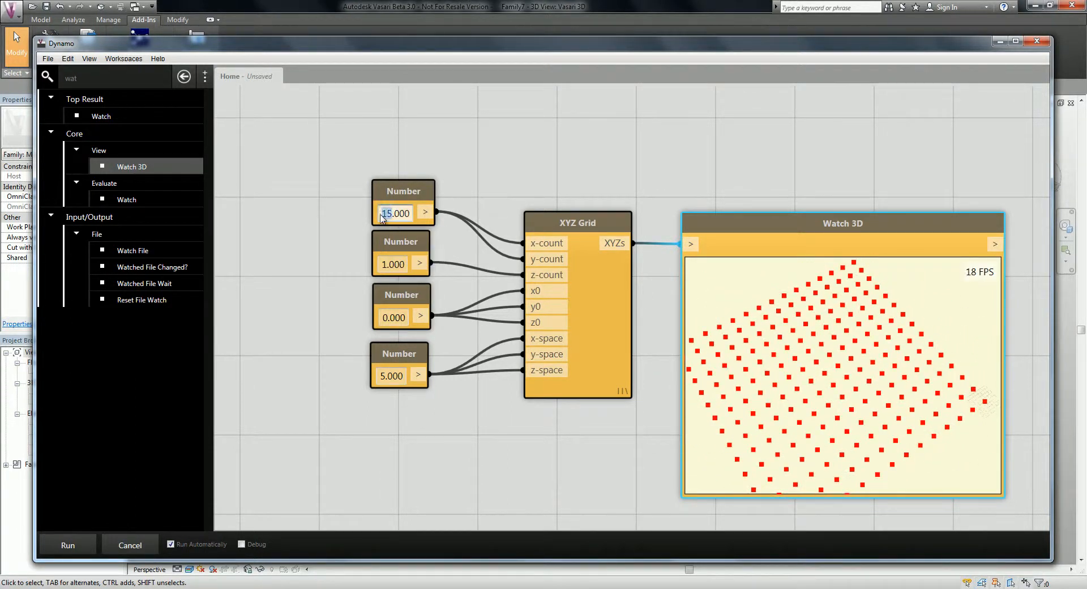
pyautogui.press('Return')
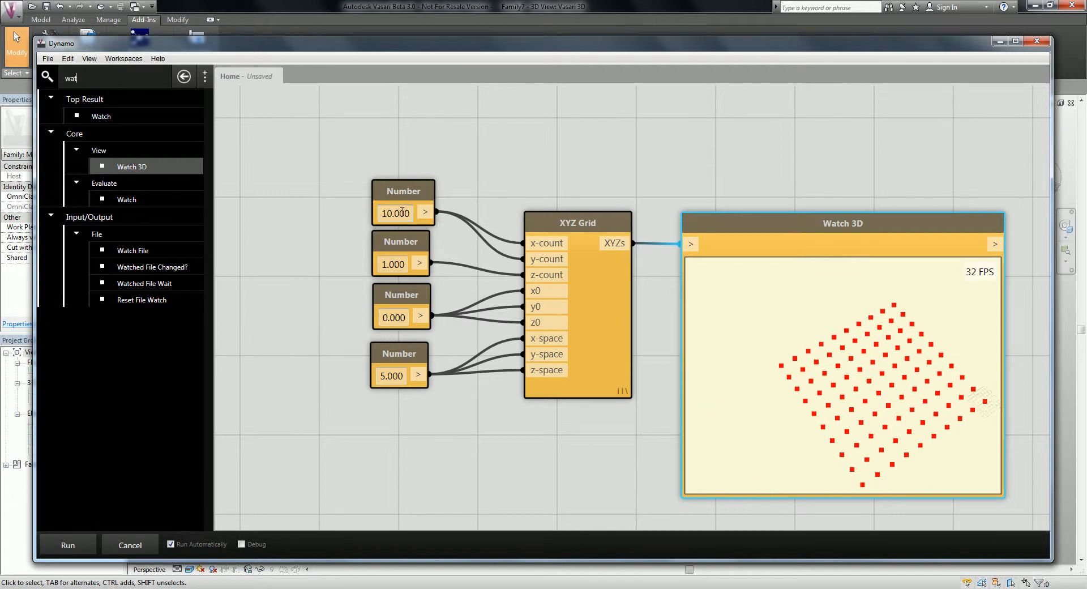
pyautogui.click(395, 217)
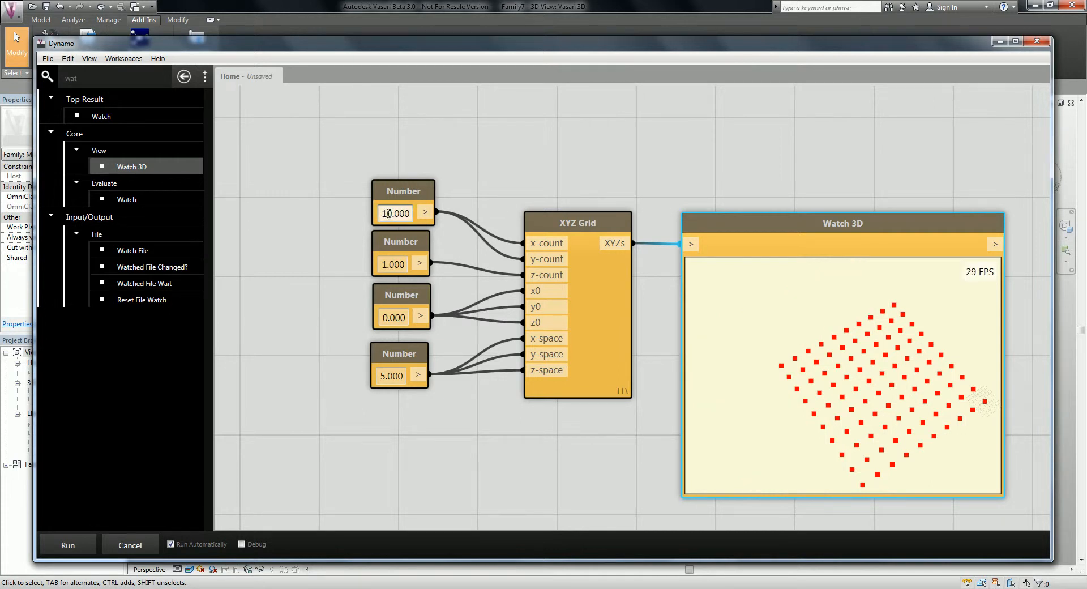
pyautogui.write('15')
pyautogui.press('Return')
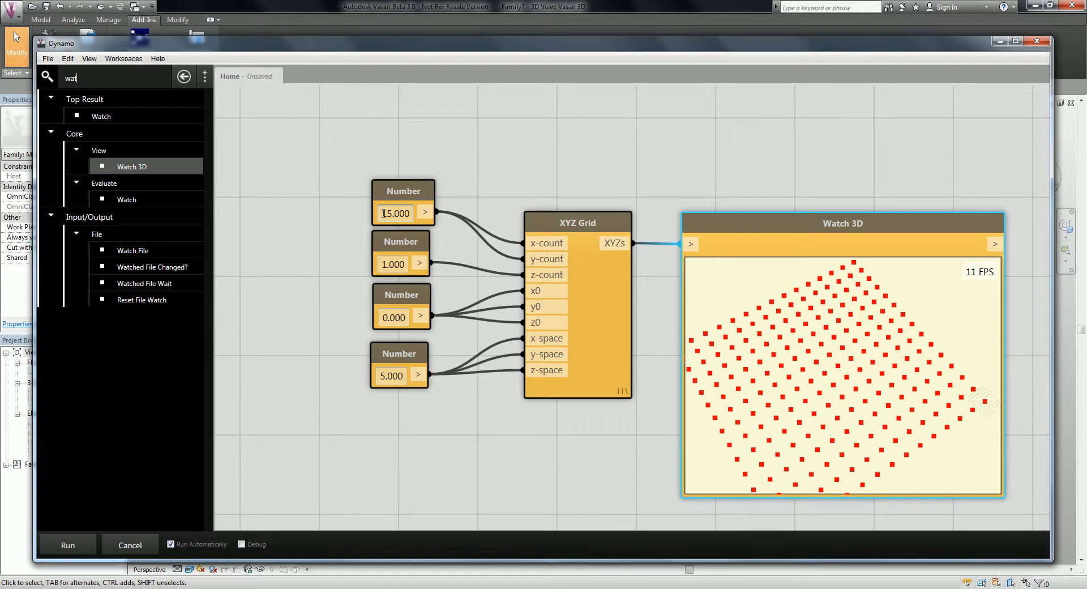
# - Move the Watch 3D node farther from XYZ Grid to free space between the two nodes
pyautogui.click(555, 140)
pyautogui.moveTo(861, 234); pyautogui.dragTo(918, 232)
pyautogui.click(719, 148)
pyautogui.scroll(-5, 675, 210)
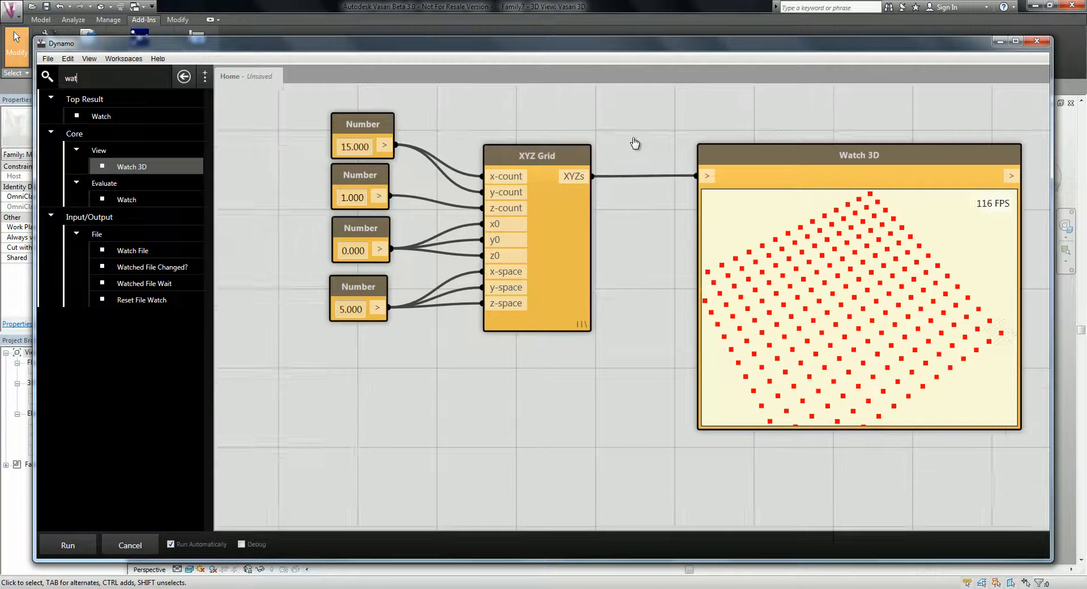
pyautogui.click(739, 184)
pyautogui.moveTo(739, 184); pyautogui.dragTo(794, 184)
# - Add an XYZ node and place it below the XYZ Grid node
pyautogui.click(100, 74)
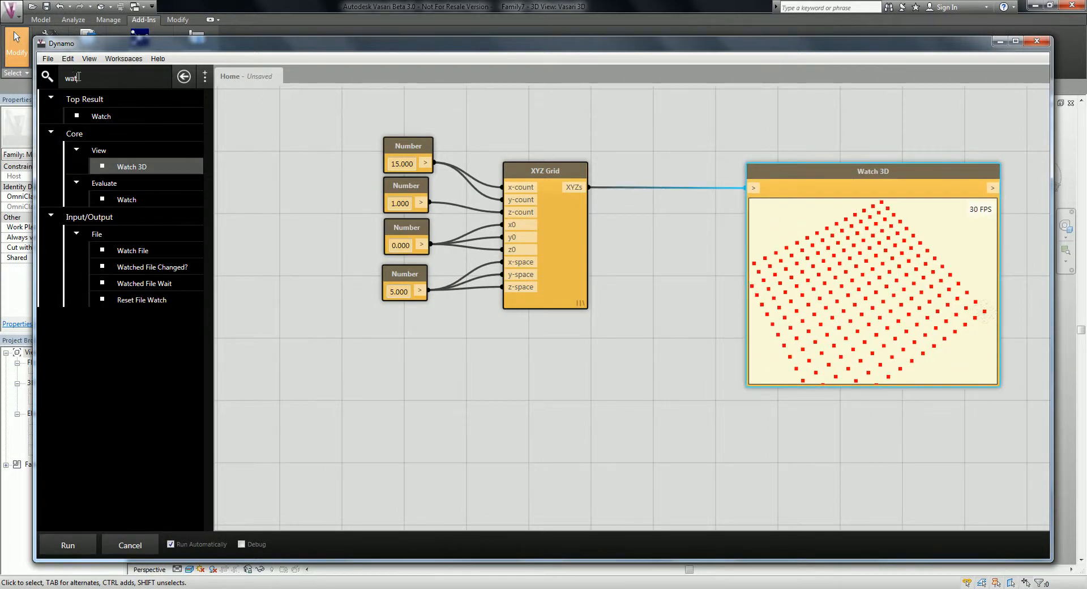
pyautogui.write('XYZ')
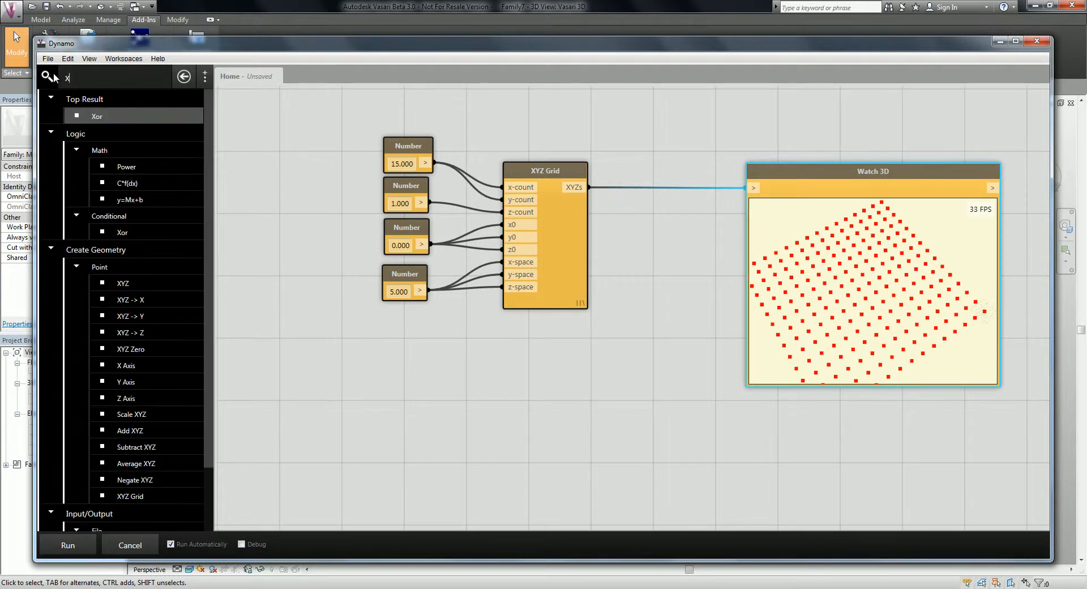
pyautogui.press('Return')
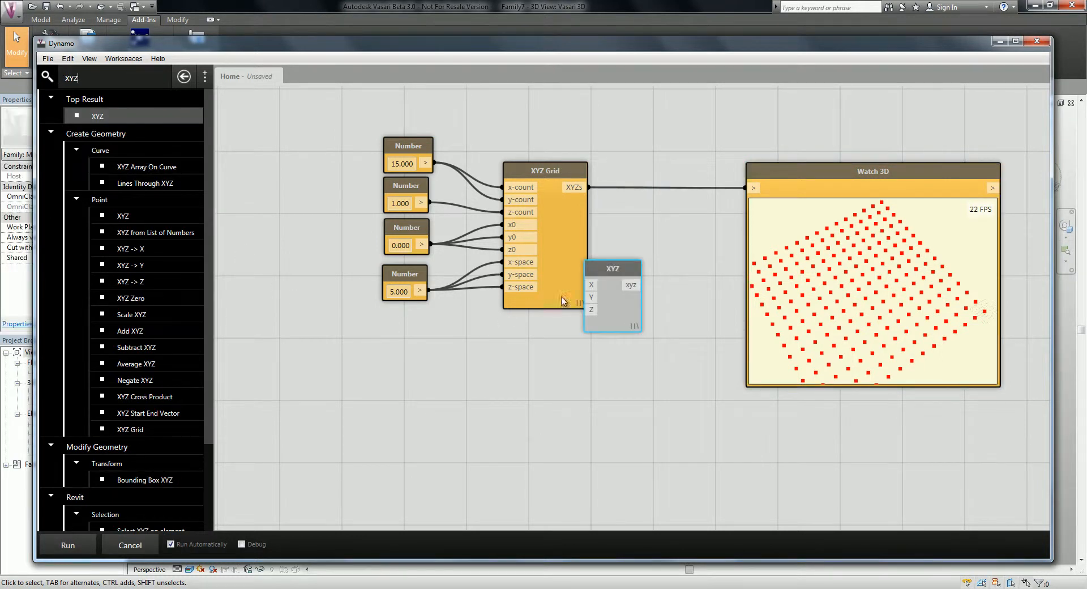
pyautogui.moveTo(613, 272); pyautogui.dragTo(562, 359)
pyautogui.click(634, 347)
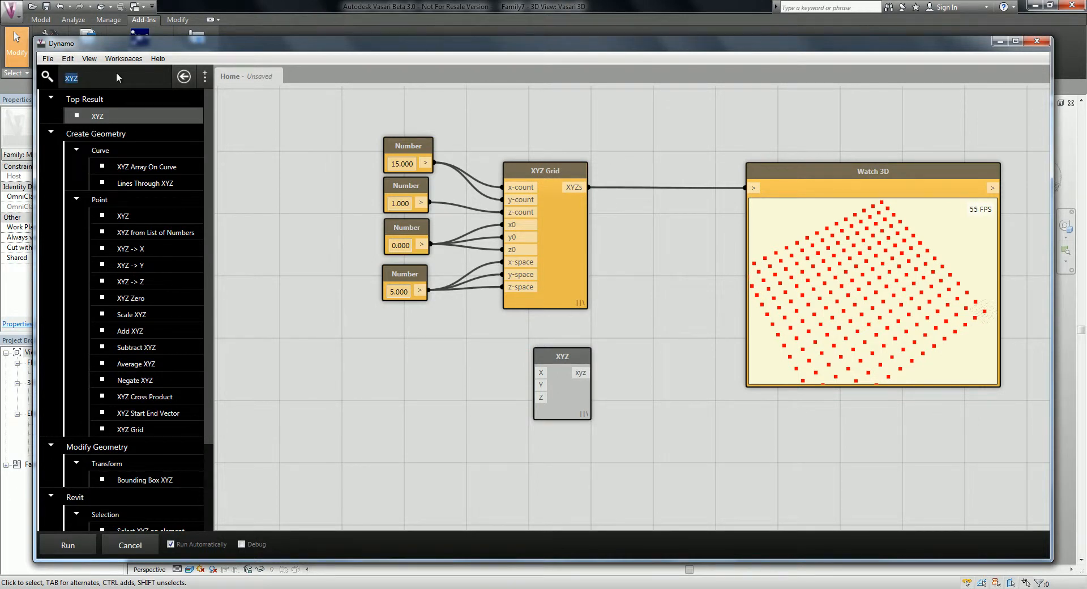
# - Add a Number Slider with a maximum of 50 beside the XYZ node and connect it to the X input
pyautogui.write('Slider')
pyautogui.press('Return')
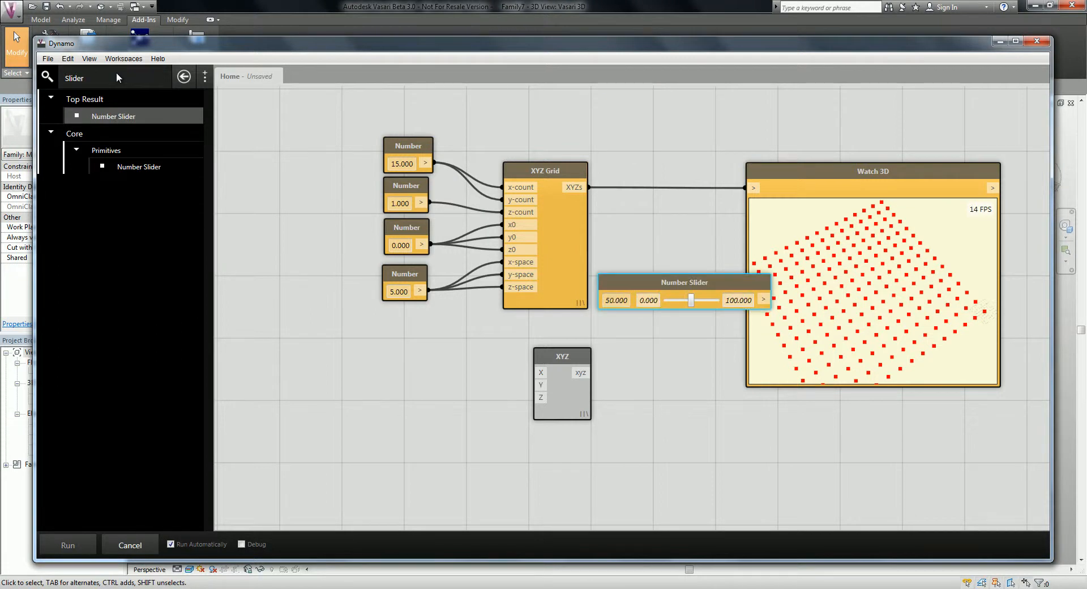
pyautogui.moveTo(690, 288); pyautogui.dragTo(444, 383)
pyautogui.write('50')
pyautogui.press('Return')
pyautogui.moveTo(440, 383); pyautogui.dragTo(479, 353)
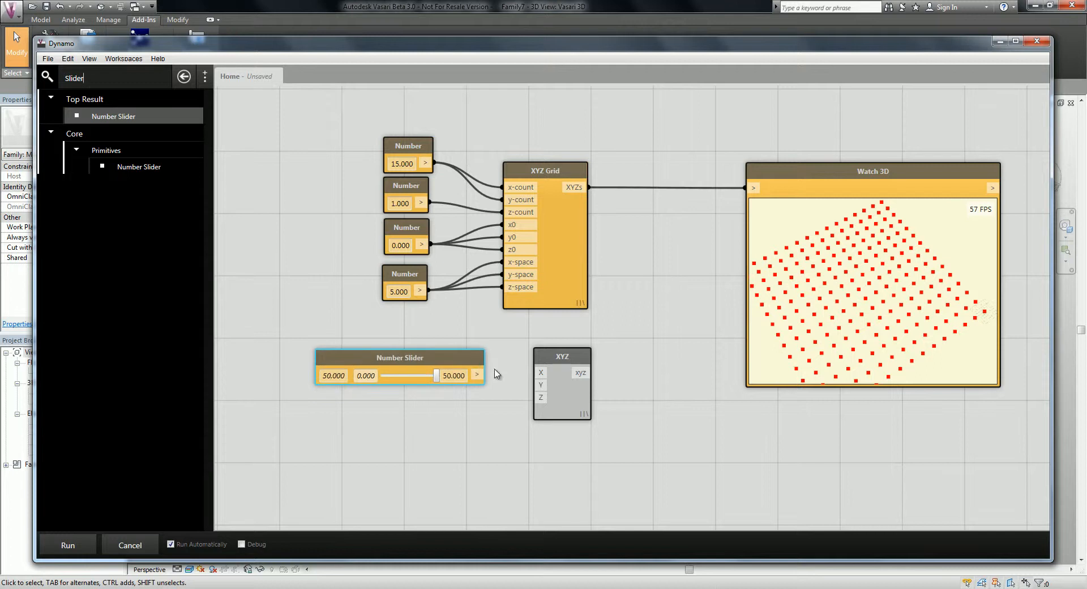
pyautogui.click(486, 374)
pyautogui.click(541, 372)
# - Duplicate the slider below for the XYZ node's Y input, with the X slider at about 40.2 and the Y slider at about 28.8
pyautogui.moveTo(424, 358); pyautogui.dragTo(413, 412)
pyautogui.hotkey('ctrl', 'c')
pyautogui.hotkey('ctrl', 'v')
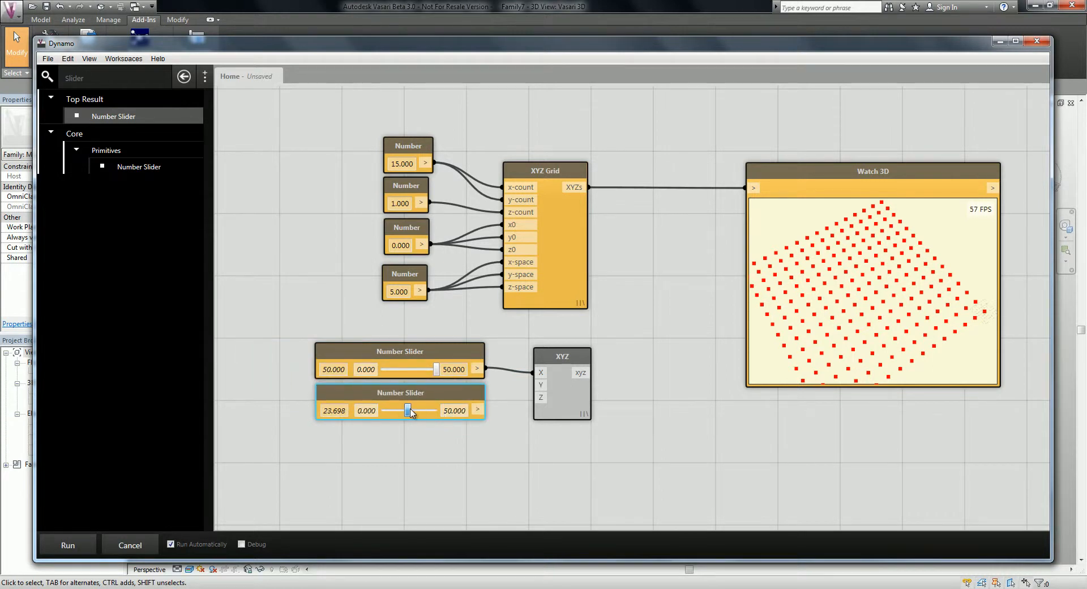
pyautogui.moveTo(433, 372); pyautogui.dragTo(422, 370)
pyautogui.moveTo(485, 409); pyautogui.dragTo(573, 416)
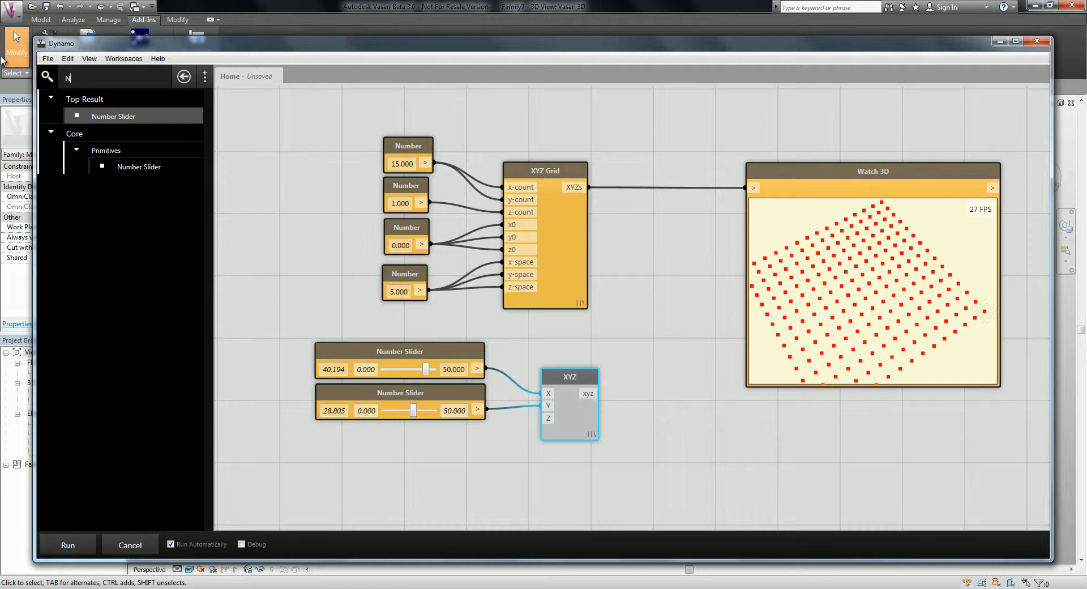
# - Add a Number node of 0 below the two sliders and connect it to the XYZ node's Z input
pyautogui.write('Numb')
pyautogui.press('Return')
pyautogui.moveTo(649, 304); pyautogui.dragTo(462, 429)
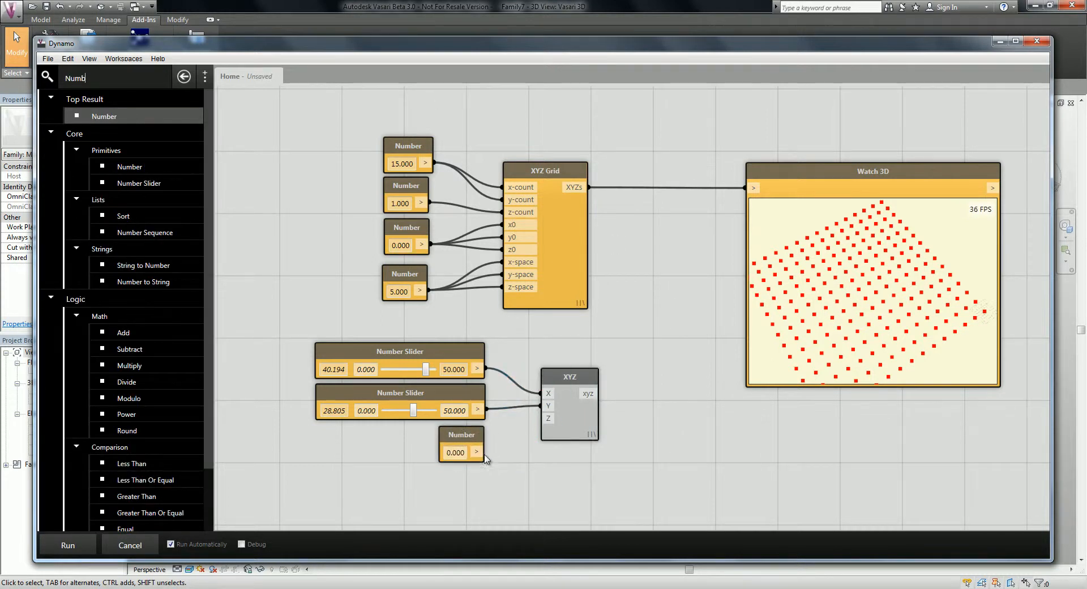
pyautogui.moveTo(542, 434); pyautogui.dragTo(547, 421)
# - Move the Watch 3D node lower and farther from XYZ Grid to make room for another node
pyautogui.moveTo(682, 417); pyautogui.dragTo(650, 418, button='middle')
pyautogui.moveTo(759, 181); pyautogui.dragTo(799, 266)
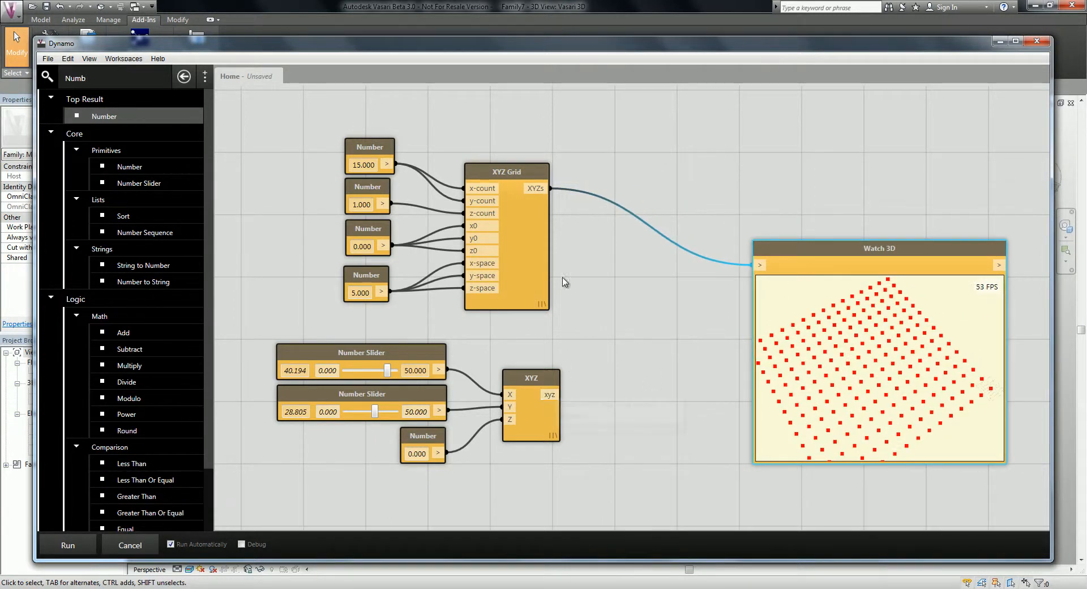
pyautogui.click(647, 333)
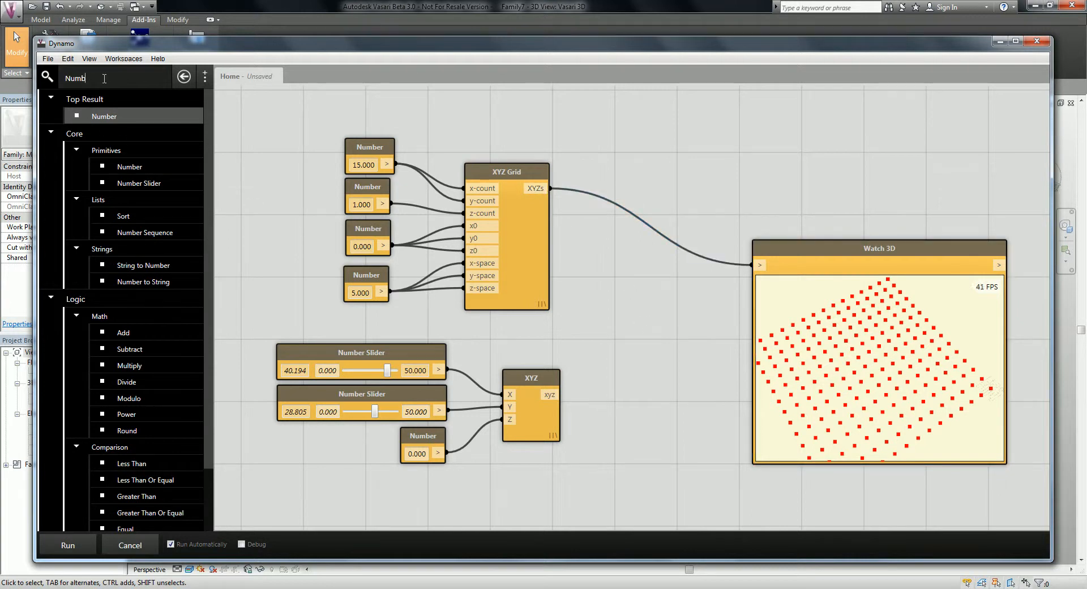
# - Add a Line node, connect XYZ Grid to start and the XYZ point to end, and feed its line output into Watch 3D
pyautogui.click(149, 82)
pyautogui.write('Lin')
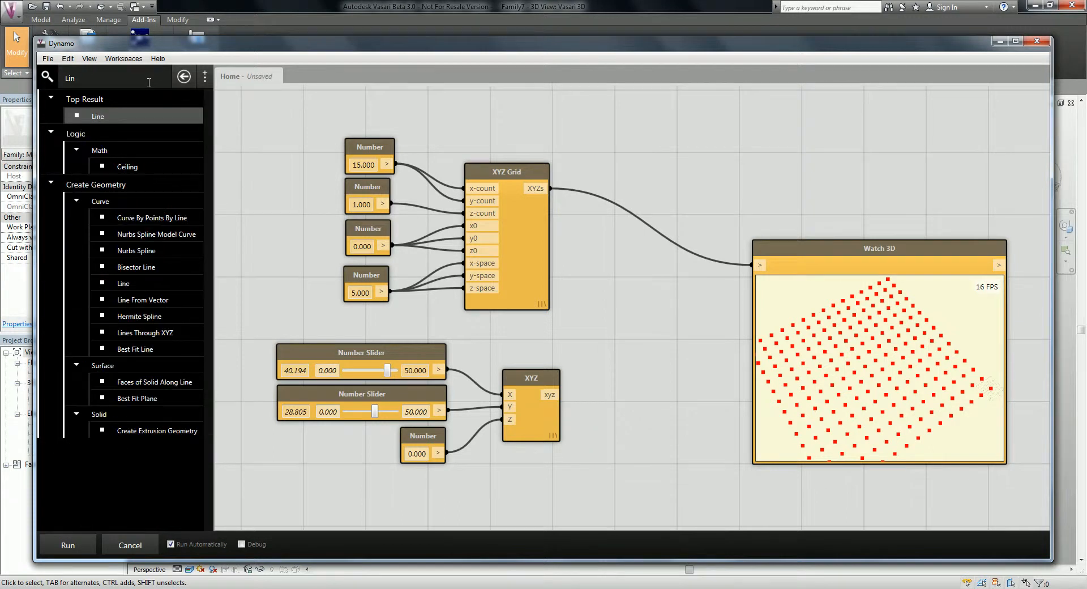
pyautogui.press('Return')
pyautogui.moveTo(600, 259); pyautogui.dragTo(643, 284)
pyautogui.moveTo(550, 189); pyautogui.dragTo(623, 294)
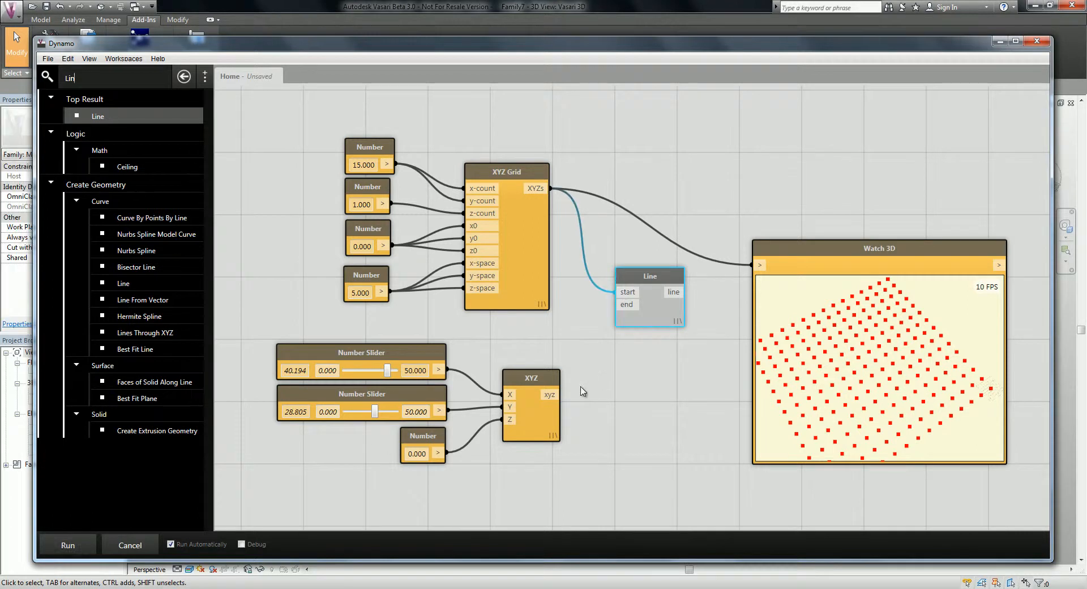
pyautogui.moveTo(565, 394); pyautogui.dragTo(760, 266)
pyautogui.moveTo(873, 370); pyautogui.dragTo(872, 362, button='middle')
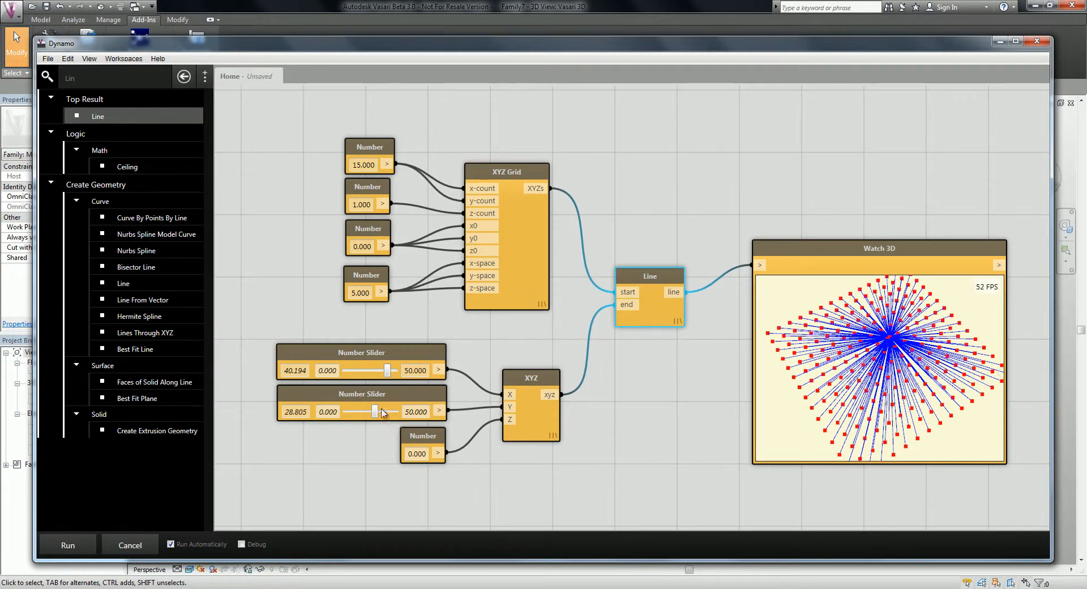
# - Shift the attractor point by setting the X slider to about 17.1 and the Y slider to about 30.4
pyautogui.moveTo(378, 416)
pyautogui.mouseDown()
pyautogui.moveTo(353, 415)
pyautogui.moveTo(426, 415)
pyautogui.moveTo(377, 412)
pyautogui.mouseUp()
pyautogui.moveTo(387, 370); pyautogui.dragTo(361, 373)
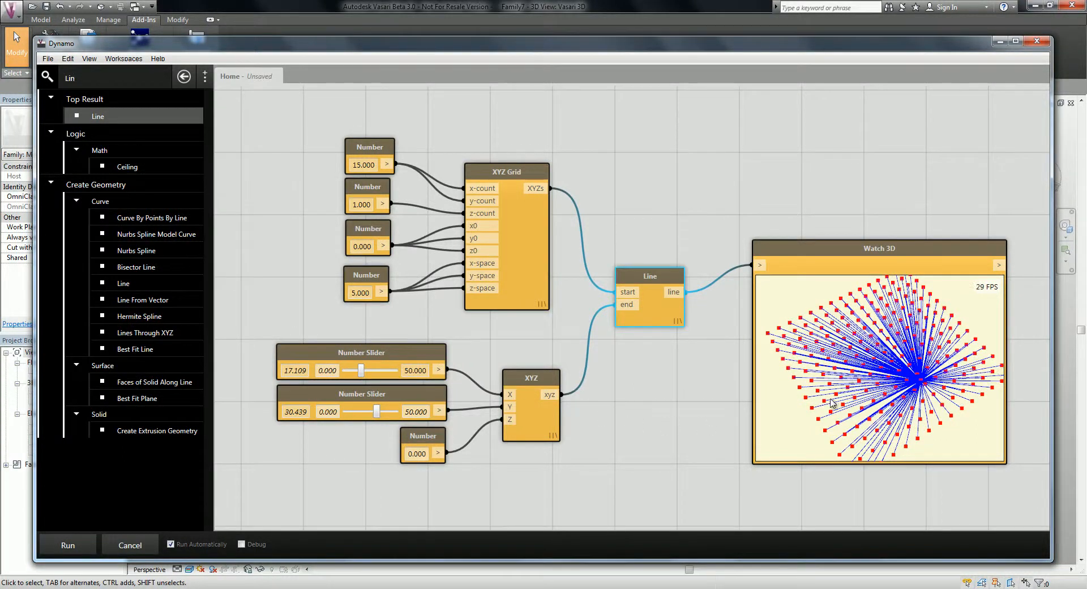
pyautogui.moveTo(903, 401); pyautogui.dragTo(900, 383, button='middle')
pyautogui.scroll(5, 844, 365)
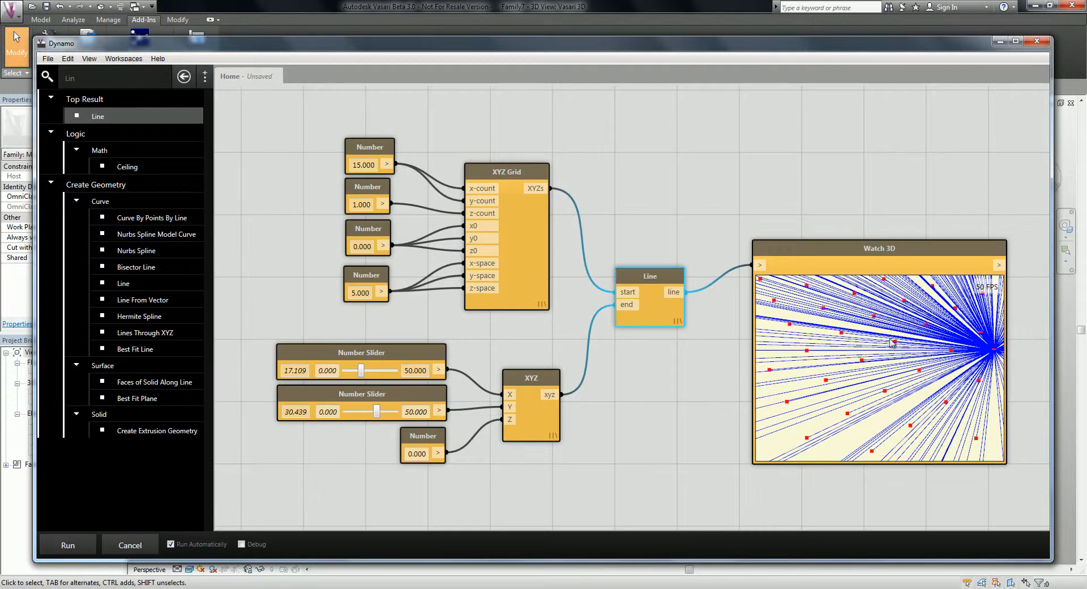
# - Move the Watch 3D node farther from the Line node and reframe its preview around the whole line pattern
pyautogui.click(714, 402)
pyautogui.scroll(-3, 715, 401)
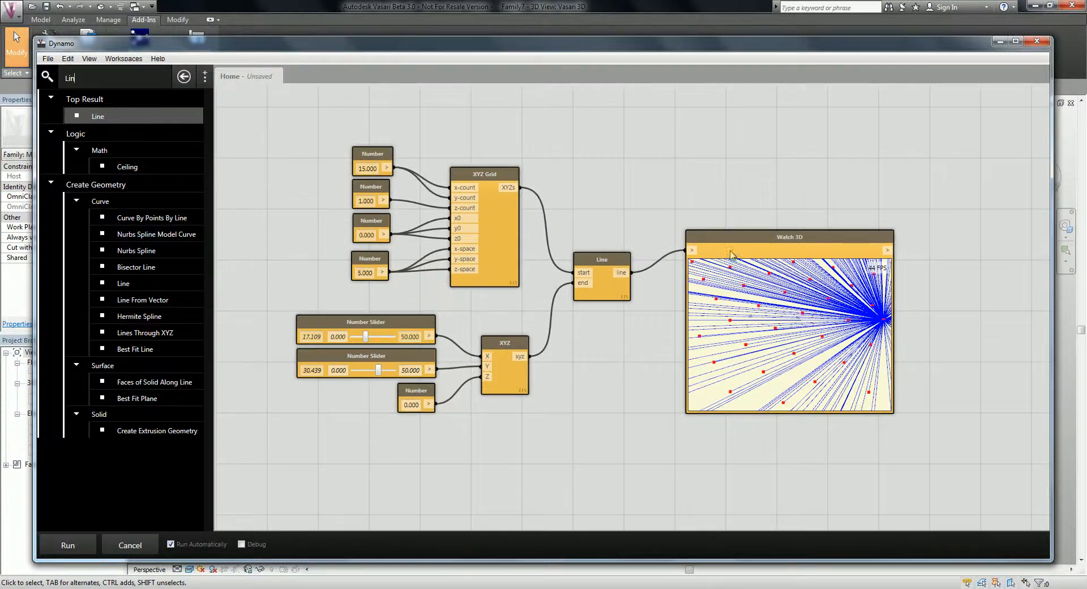
pyautogui.moveTo(741, 240); pyautogui.dragTo(788, 259)
pyautogui.moveTo(804, 267); pyautogui.dragTo(807, 264)
pyautogui.moveTo(872, 361); pyautogui.dragTo(861, 355, button='middle')
pyautogui.scroll(-10, 861, 358)
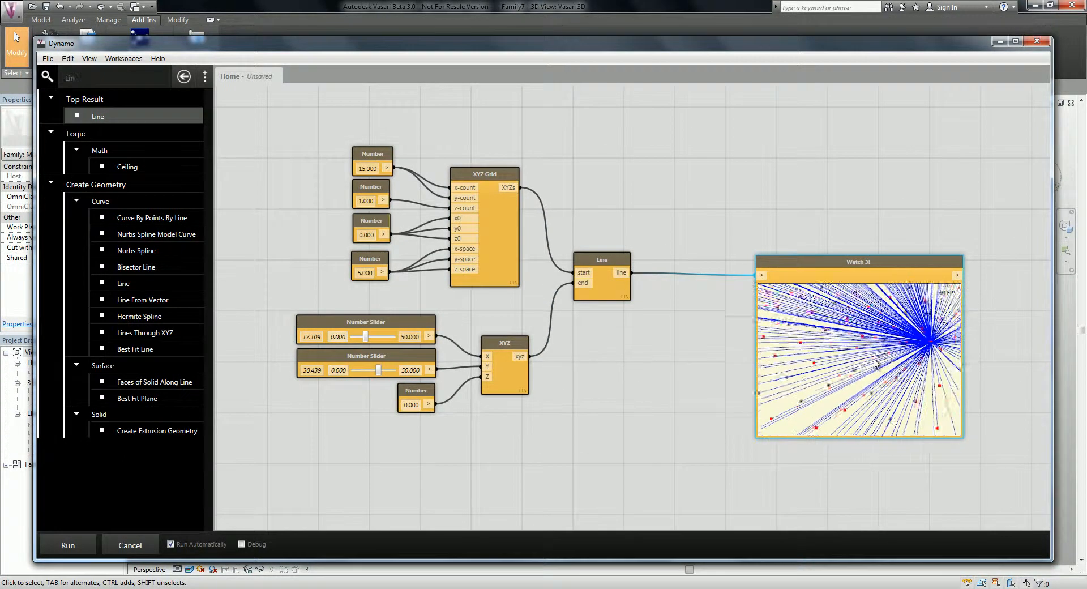
pyautogui.moveTo(845, 333); pyautogui.dragTo(855, 343, button='right')
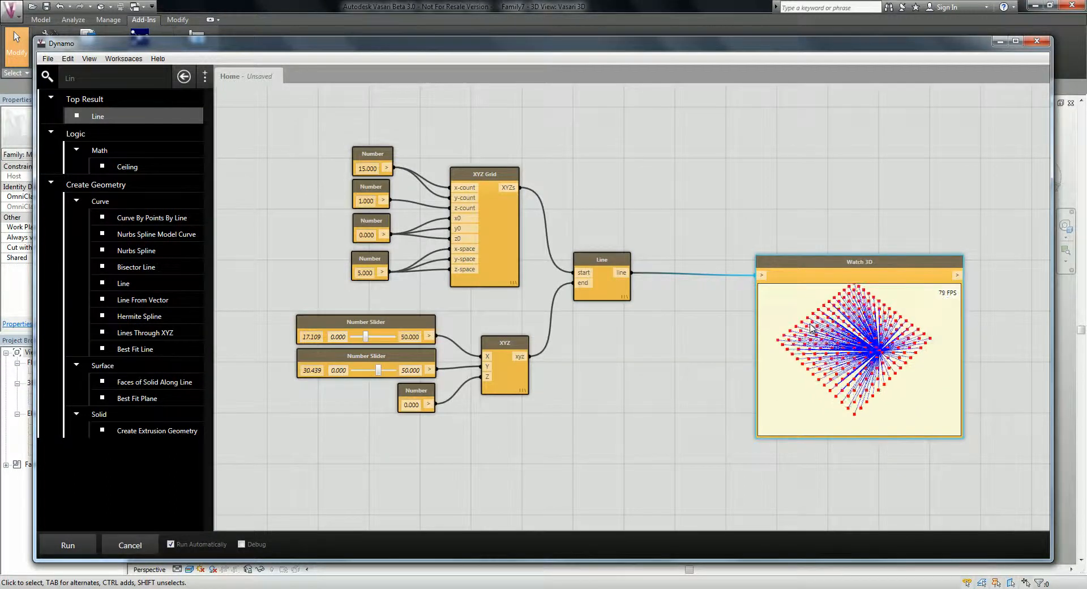
pyautogui.scroll(3, 854, 344)
pyautogui.click(653, 360)
pyautogui.moveTo(626, 346); pyautogui.dragTo(631, 347, button='middle')
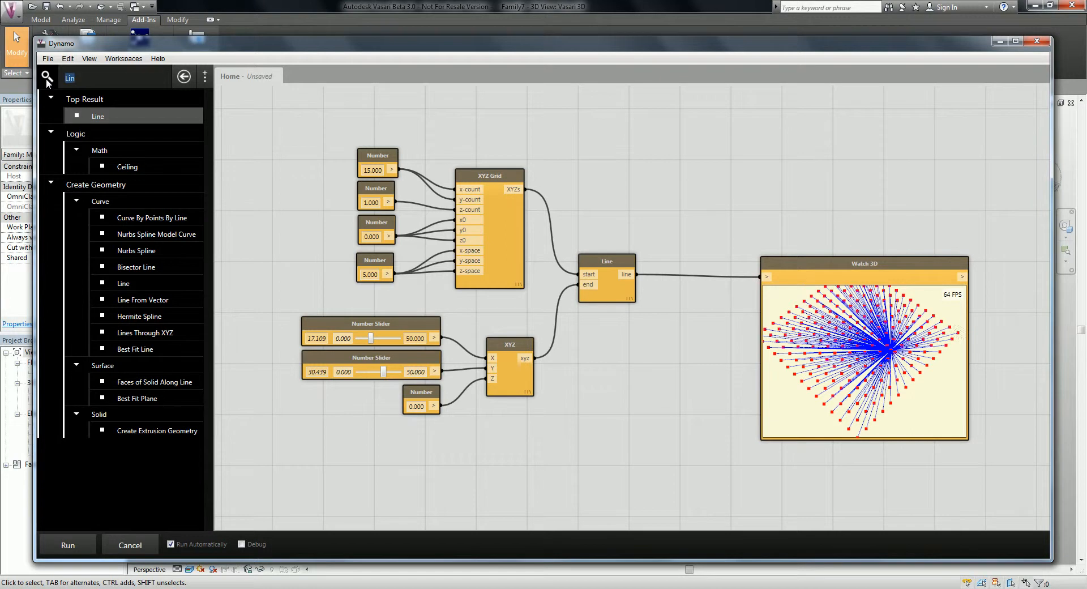
# - Add an XYZ Distance node below Line, with XYZ Grid connected to input a and the XYZ point to input b
pyautogui.write('Distanc')
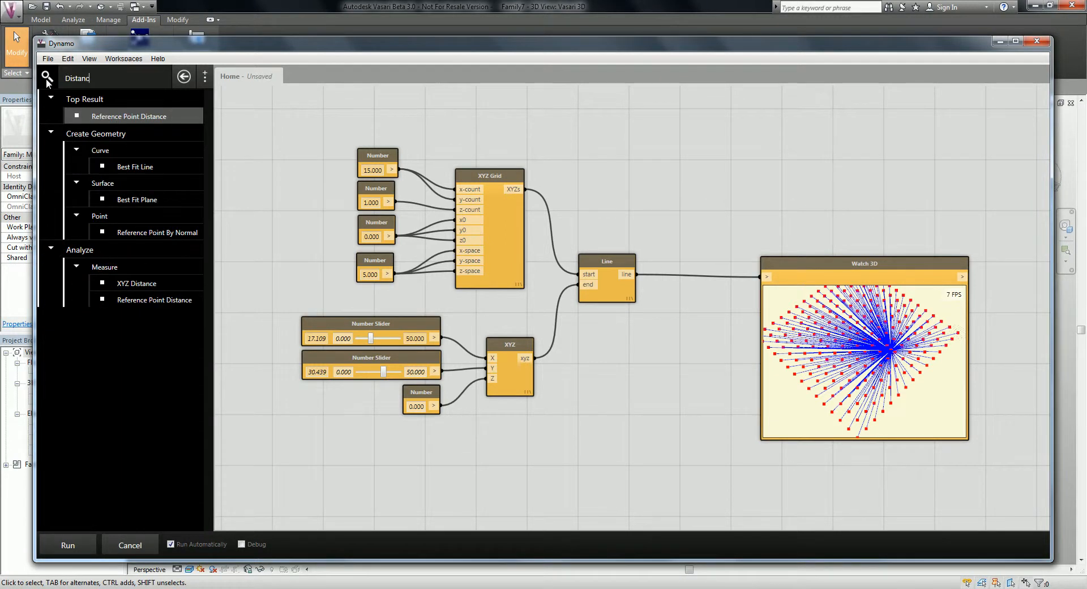
pyautogui.click(129, 284)
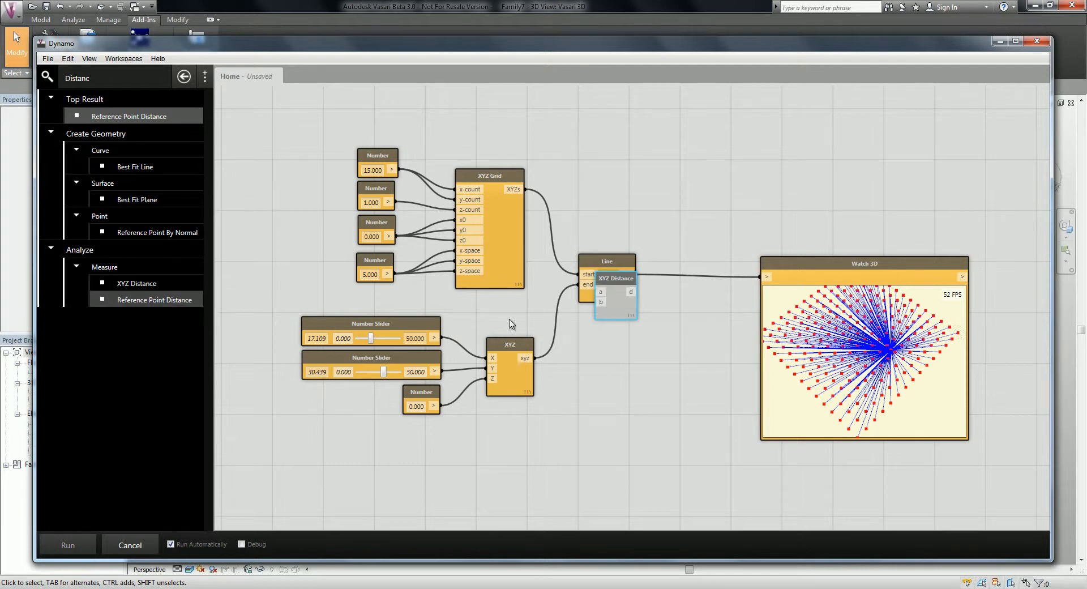
pyautogui.moveTo(617, 283); pyautogui.dragTo(611, 206)
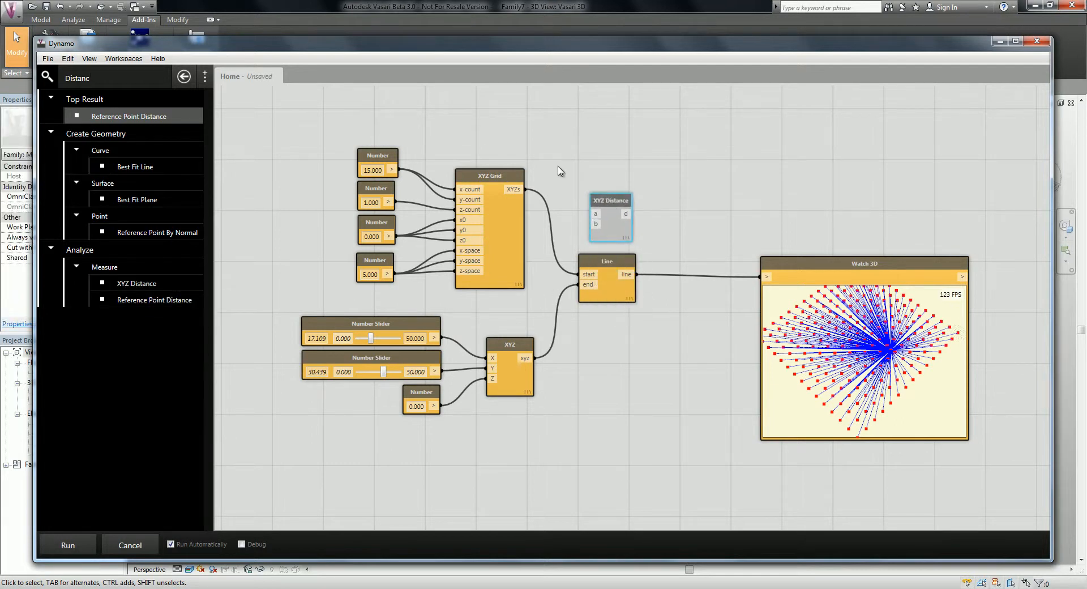
pyautogui.moveTo(520, 190); pyautogui.dragTo(595, 214)
pyautogui.moveTo(563, 278); pyautogui.dragTo(606, 346)
pyautogui.click(607, 204)
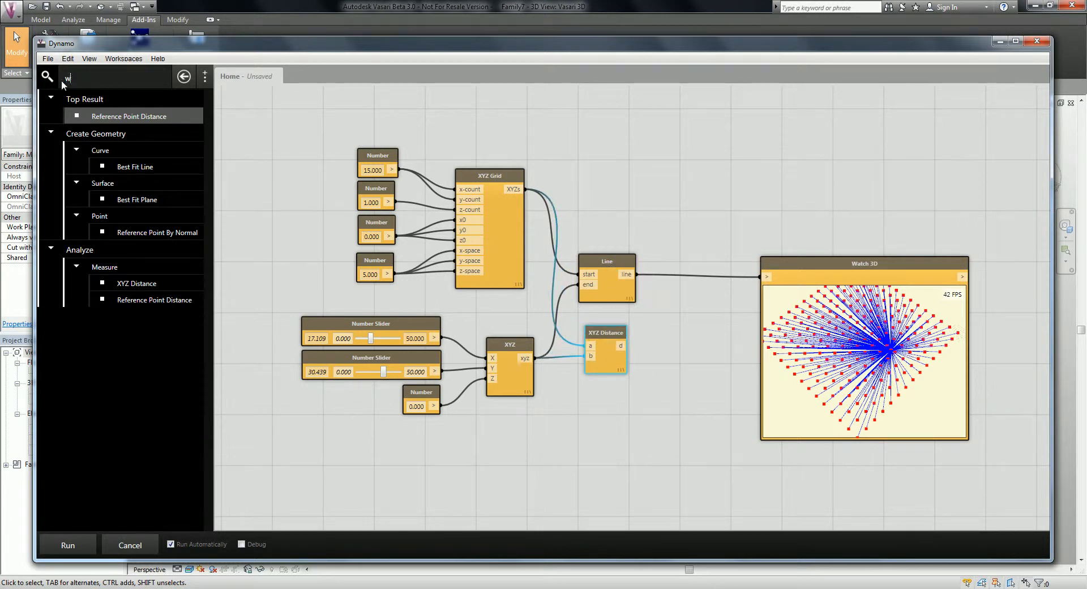
# - Add a Watch node fed by the XYZ Distance output and move Watch 3D away to make room for it
pyautogui.write('watch')
pyautogui.press('Return')
pyautogui.moveTo(638, 294); pyautogui.dragTo(655, 346)
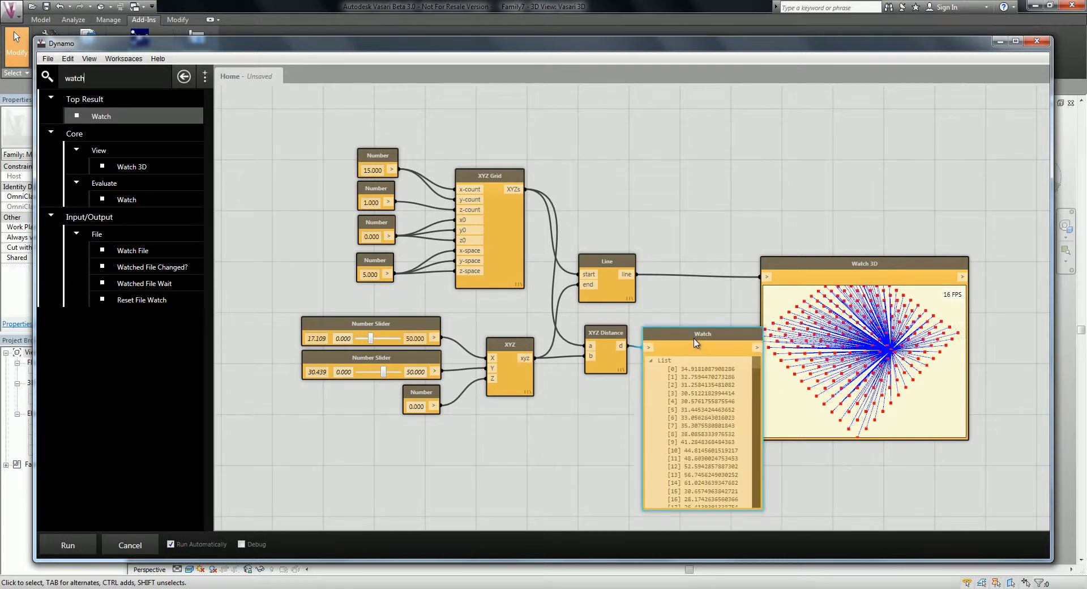
pyautogui.moveTo(836, 268); pyautogui.dragTo(869, 265)
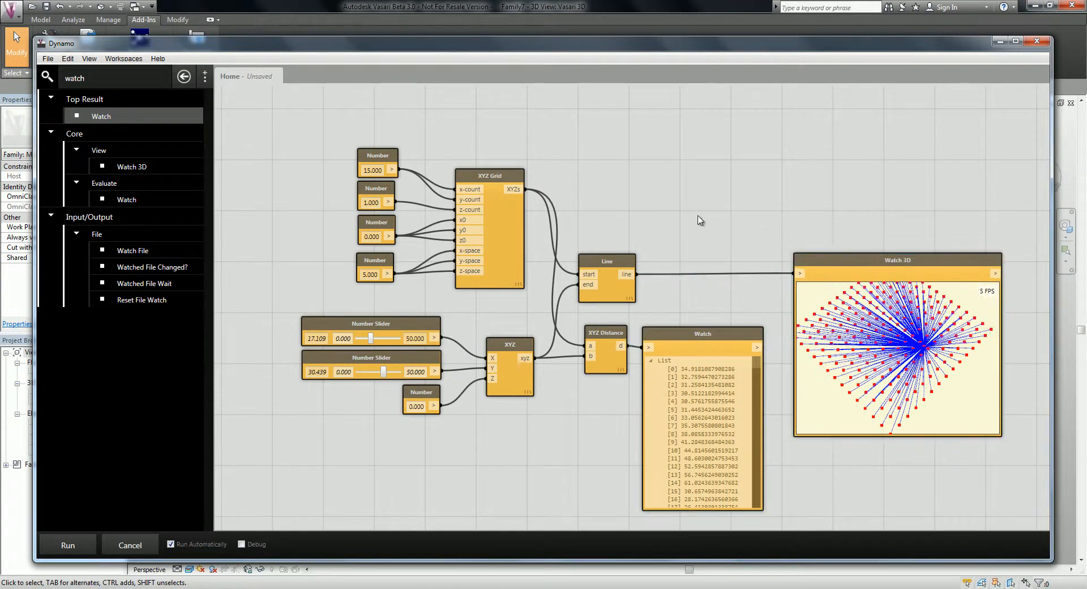
pyautogui.moveTo(704, 341); pyautogui.dragTo(708, 339)
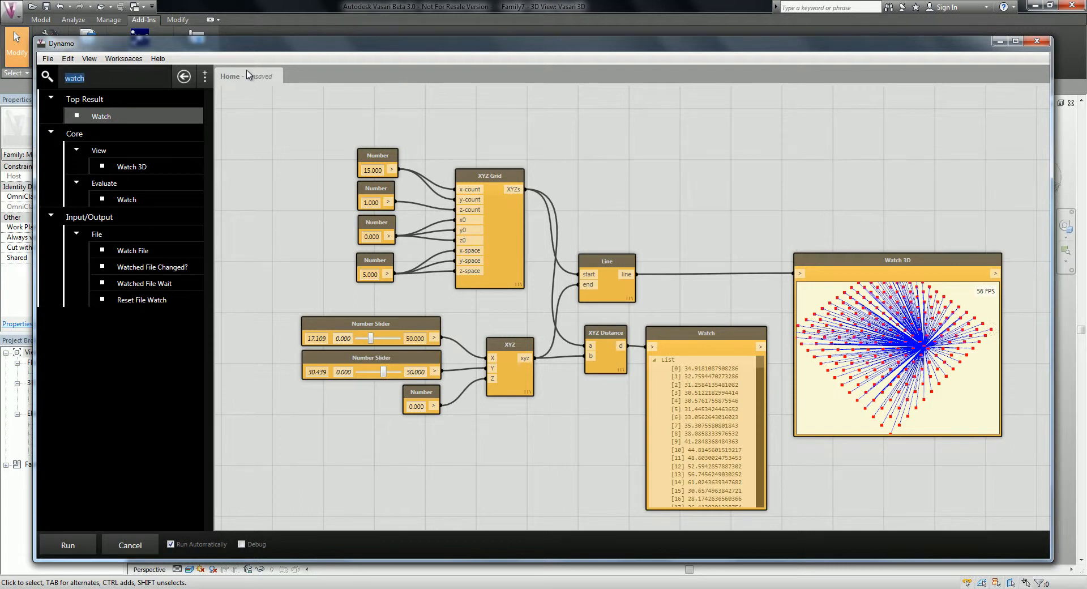
# - Add a Circle node above the Line node and connect the XYZ Grid points to its center input
pyautogui.write('circle')
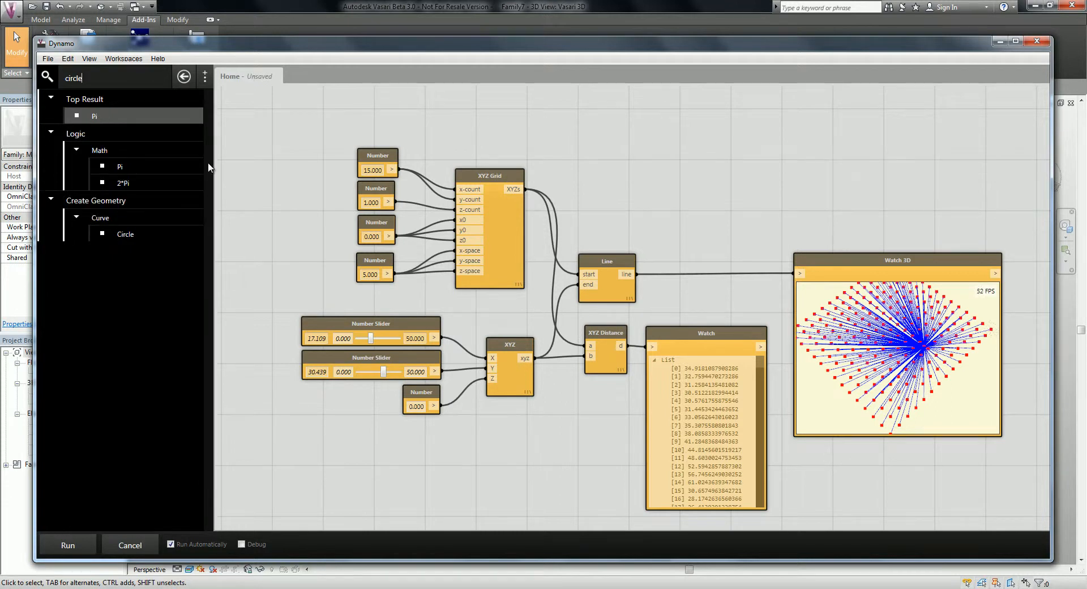
pyautogui.click(146, 237)
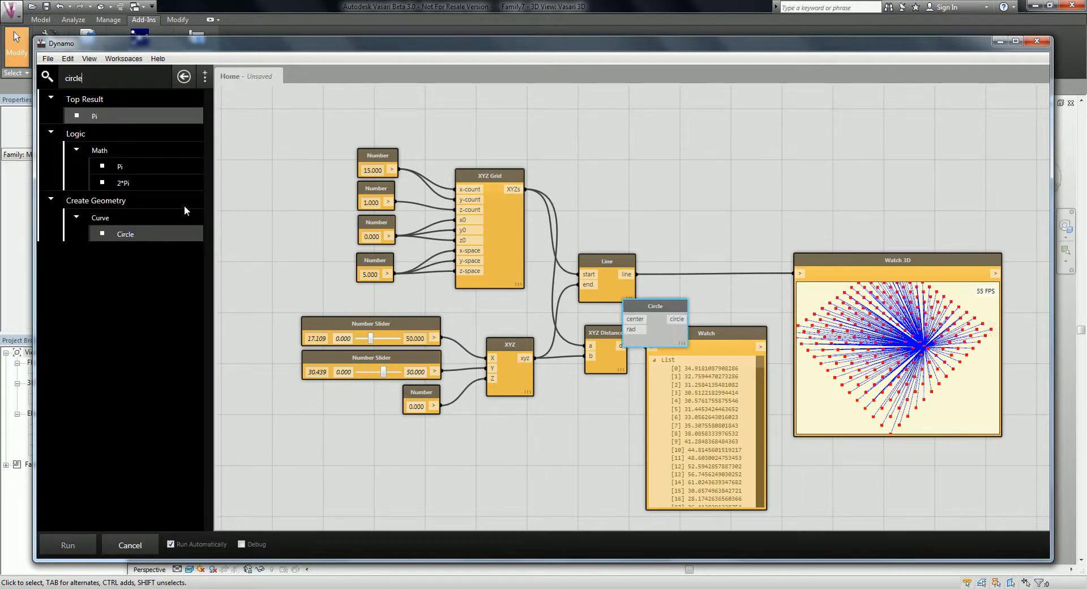
pyautogui.moveTo(659, 310); pyautogui.dragTo(724, 179)
pyautogui.click(614, 170)
pyautogui.click(513, 190)
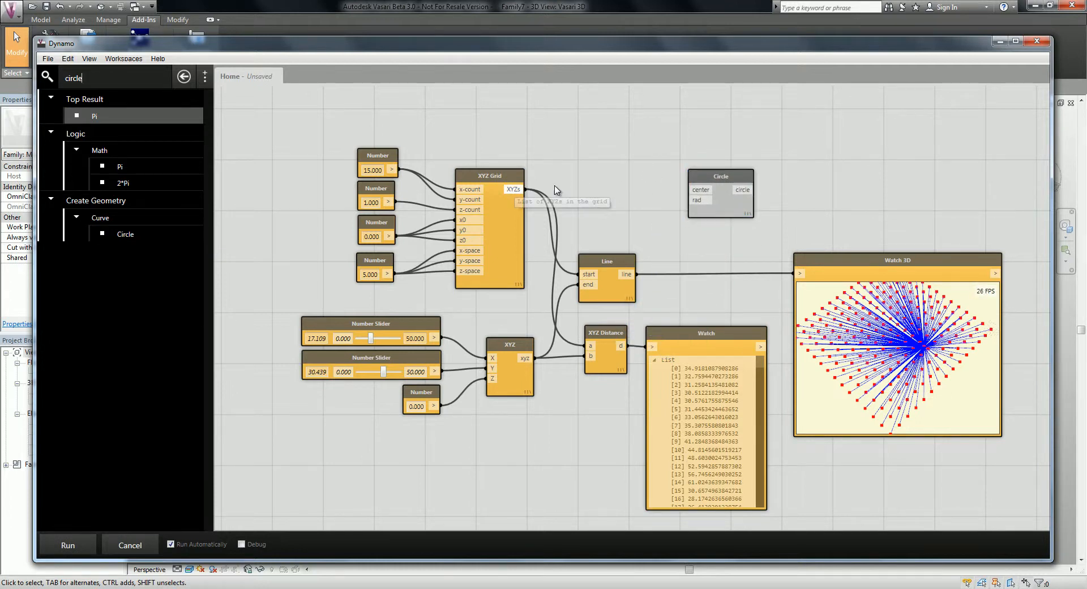
pyautogui.click(693, 190)
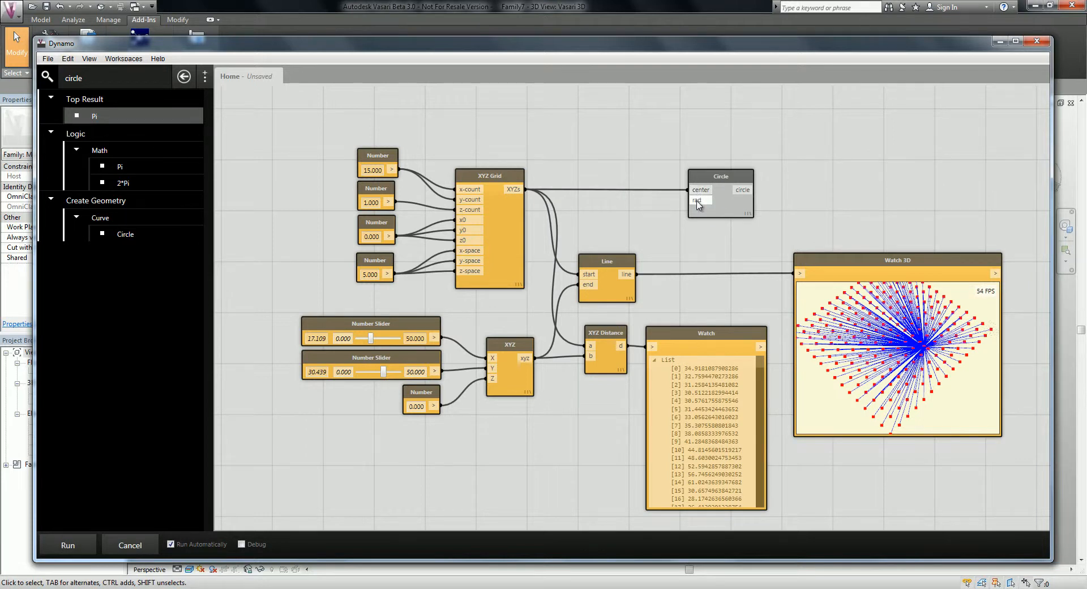
# - Add a Number node with the value 0.25 beside Circle and connect it to the rad input
pyautogui.moveTo(115, 79); pyautogui.dragTo(1, 69)
pyautogui.write('Numb')
pyautogui.press('Return')
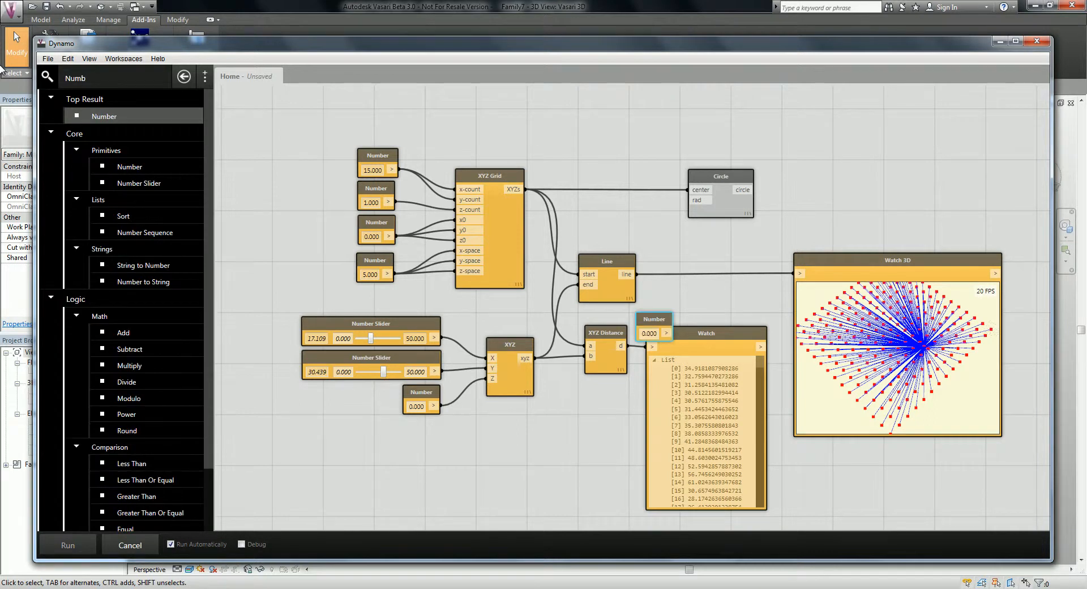
pyautogui.moveTo(666, 323); pyautogui.dragTo(665, 208)
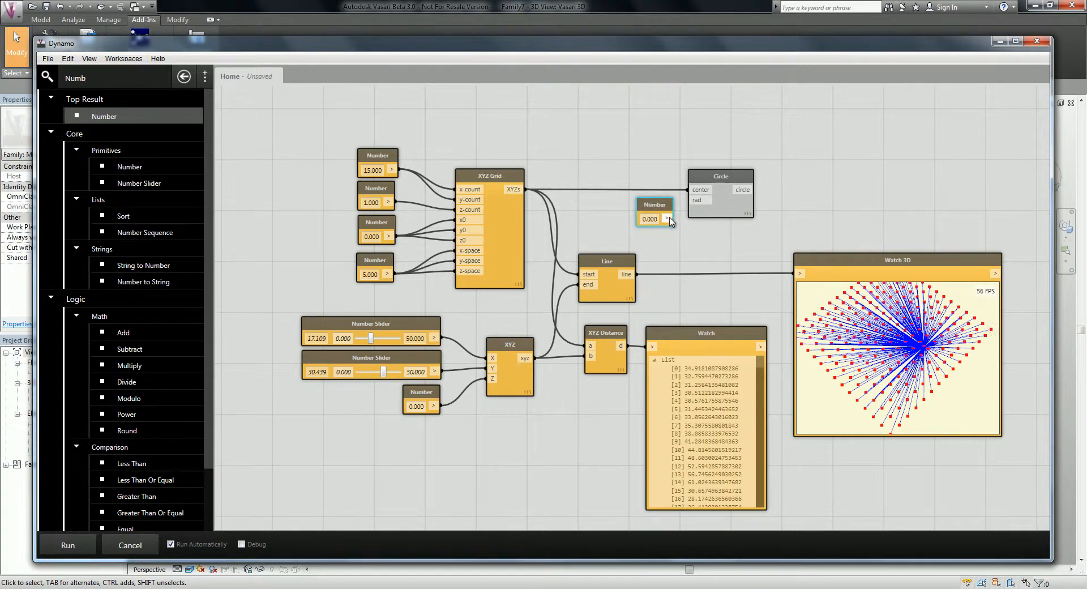
pyautogui.click(647, 219)
pyautogui.write('.')
pyautogui.press('Return')
pyautogui.moveTo(645, 222); pyautogui.dragTo(638, 223)
pyautogui.write('.25')
pyautogui.press('Return')
pyautogui.moveTo(667, 218); pyautogui.dragTo(689, 200)
# - Connect the Circle output to Watch 3D in place of the lines and inspect the circles up close
pyautogui.moveTo(831, 262); pyautogui.dragTo(851, 262)
pyautogui.moveTo(750, 190); pyautogui.dragTo(817, 275)
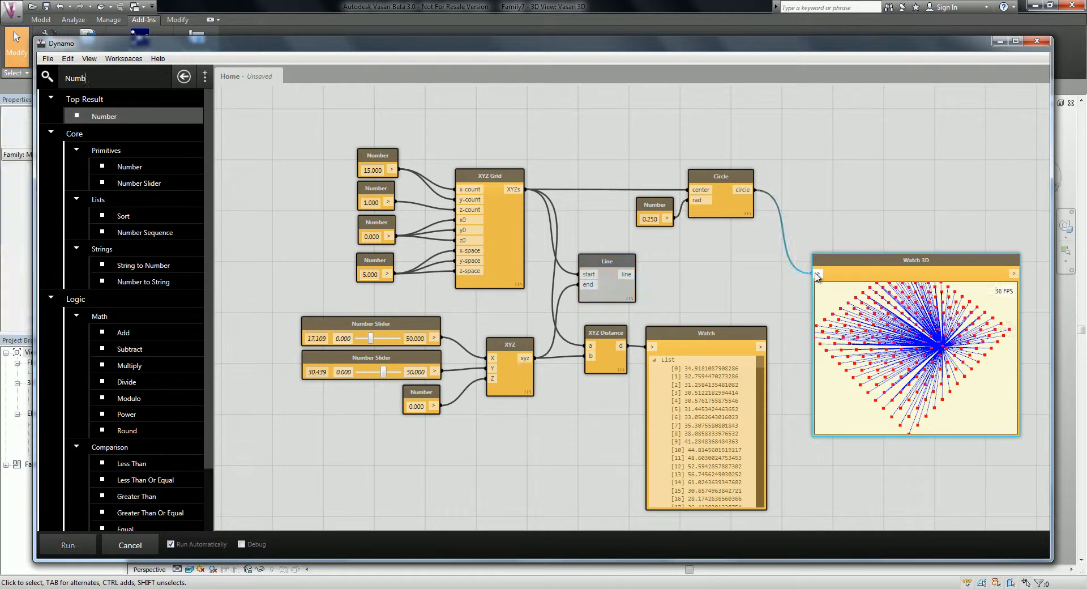
pyautogui.scroll(10, 926, 355)
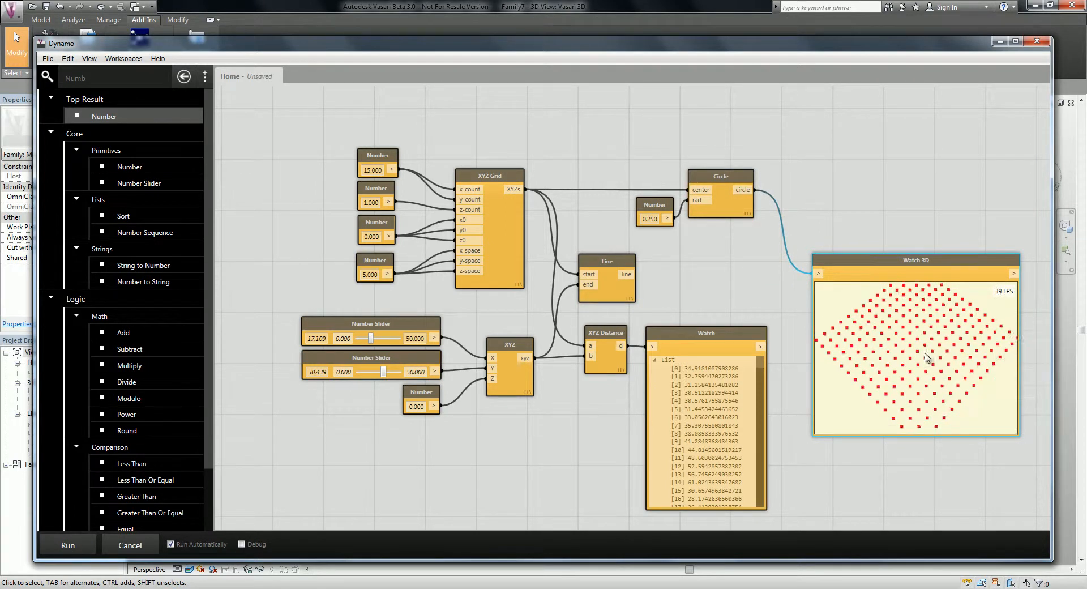
pyautogui.scroll(-6, 934, 305)
# - Set the circle radius number to 1 and check the circles in the Watch 3D preview
pyautogui.moveTo(655, 218); pyautogui.dragTo(641, 221)
pyautogui.write('1')
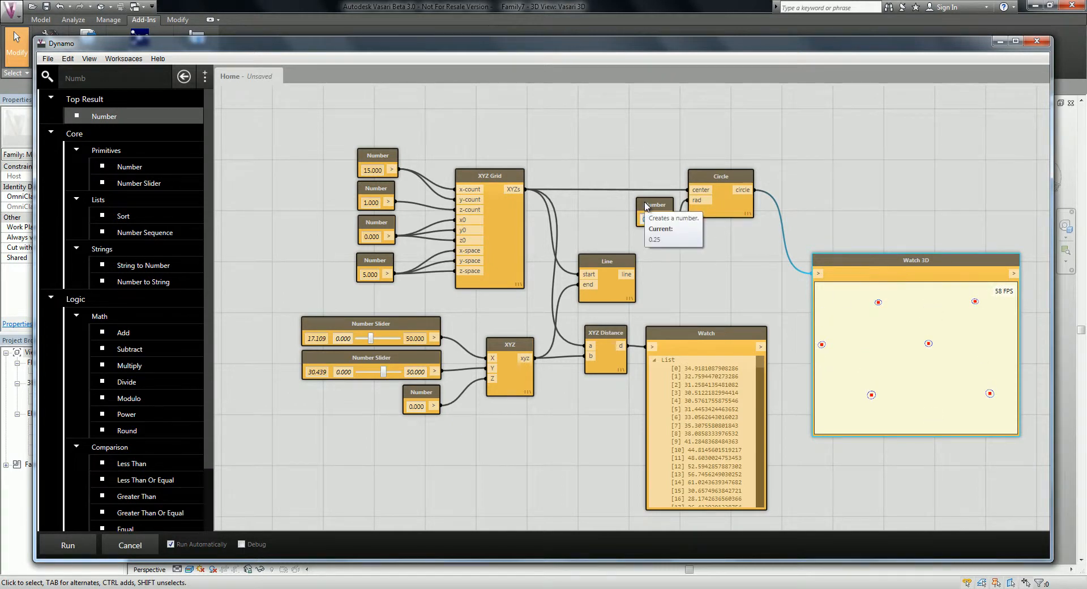
pyautogui.press('Return')
pyautogui.click(648, 219)
pyautogui.press('Delete')
pyautogui.press('Return')
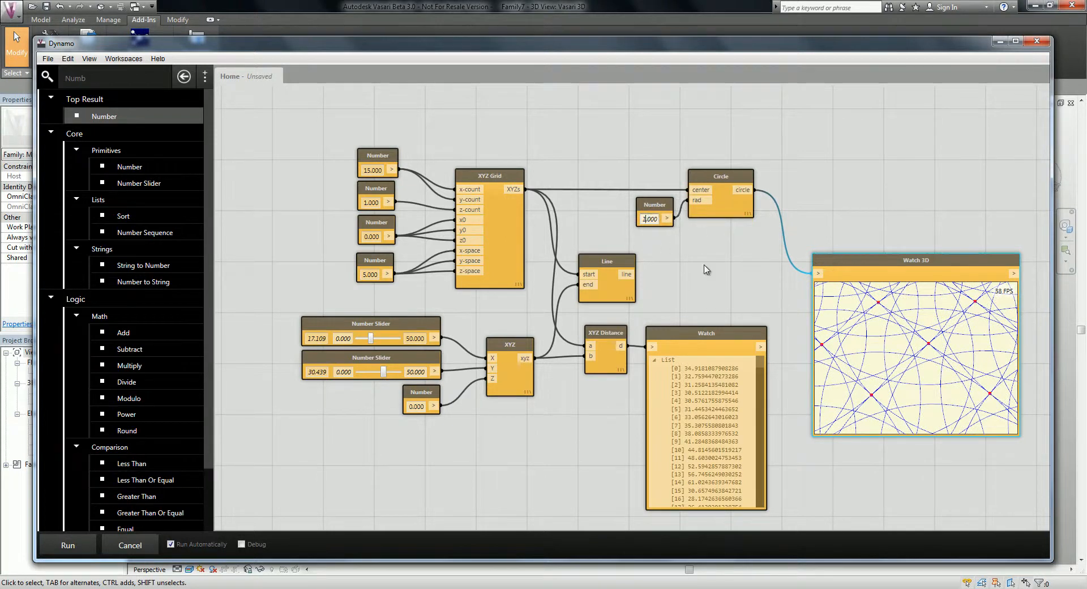
pyautogui.scroll(-10, 923, 352)
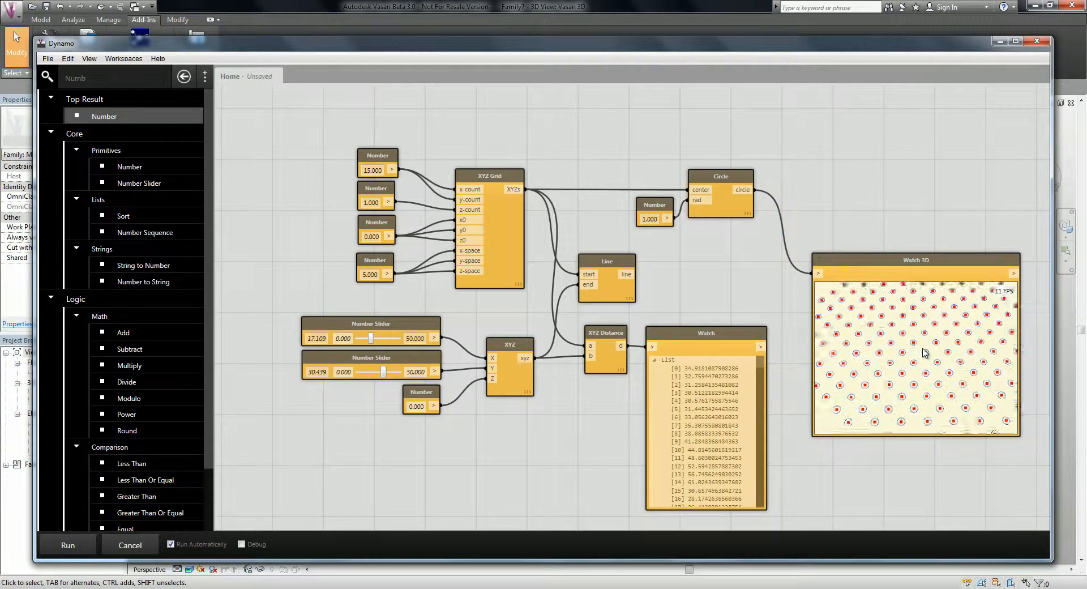
pyautogui.scroll(5, 928, 352)
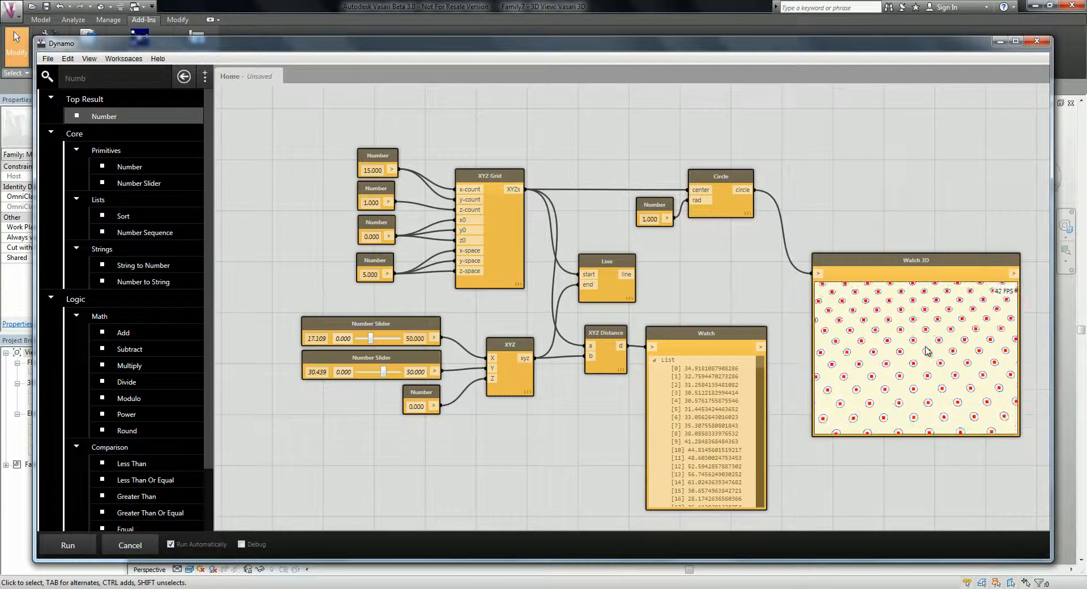
# - Delete the radius Number node and connect the XYZ Distance output to the Circle's rad input instead
pyautogui.moveTo(713, 335); pyautogui.dragTo(724, 345)
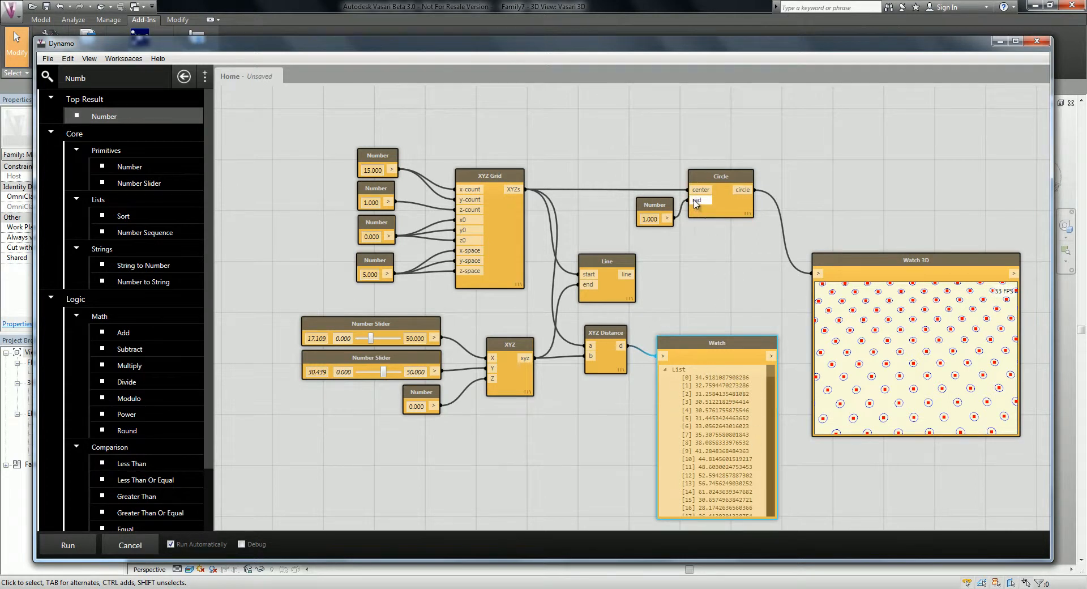
pyautogui.moveTo(694, 204); pyautogui.dragTo(686, 236)
pyautogui.click(655, 206)
pyautogui.press('Delete')
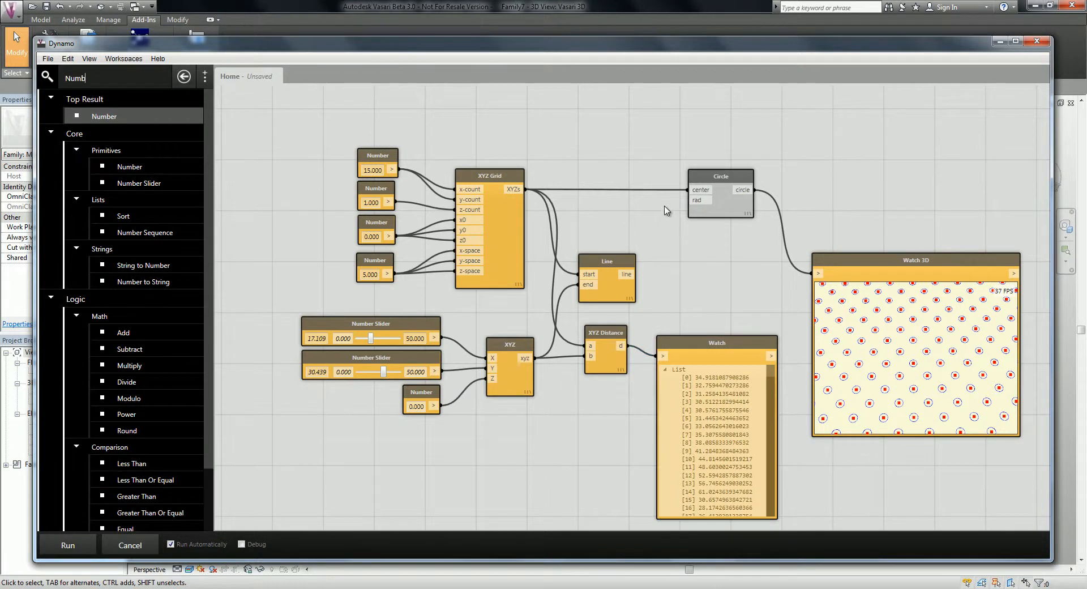
pyautogui.click(622, 347)
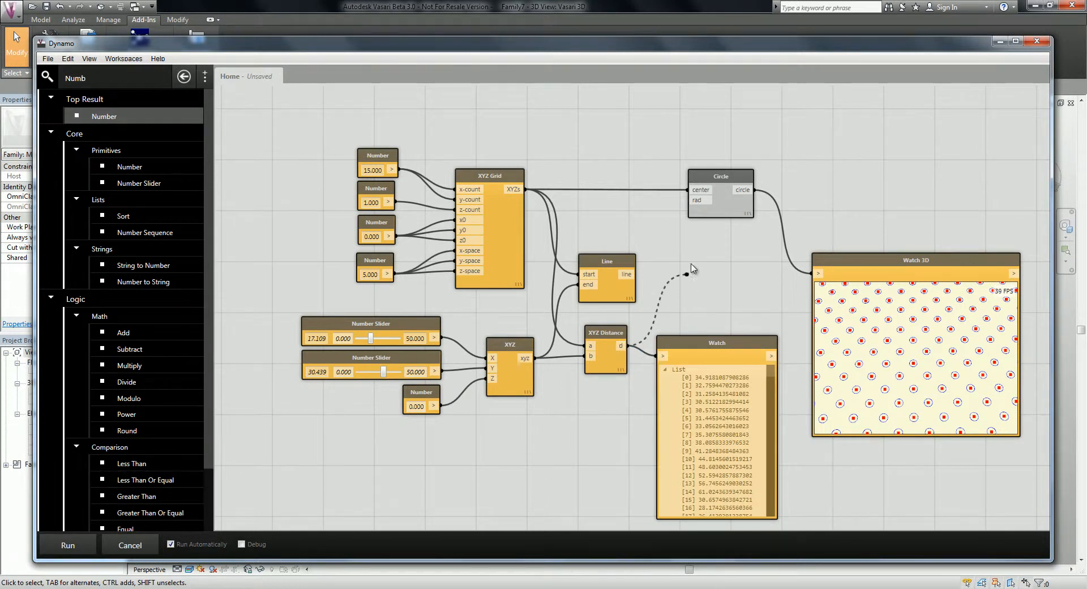
pyautogui.click(695, 201)
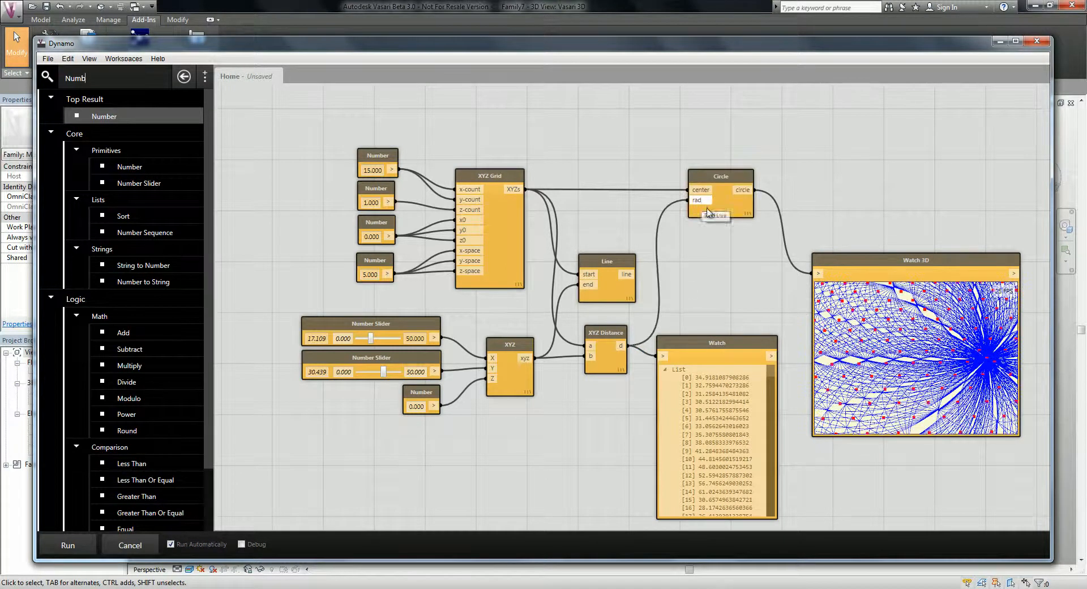
# - Set the X number slider to about 20.35 and inspect the distance-driven circles in the Watch 3D preview
pyautogui.scroll(-5, 907, 355)
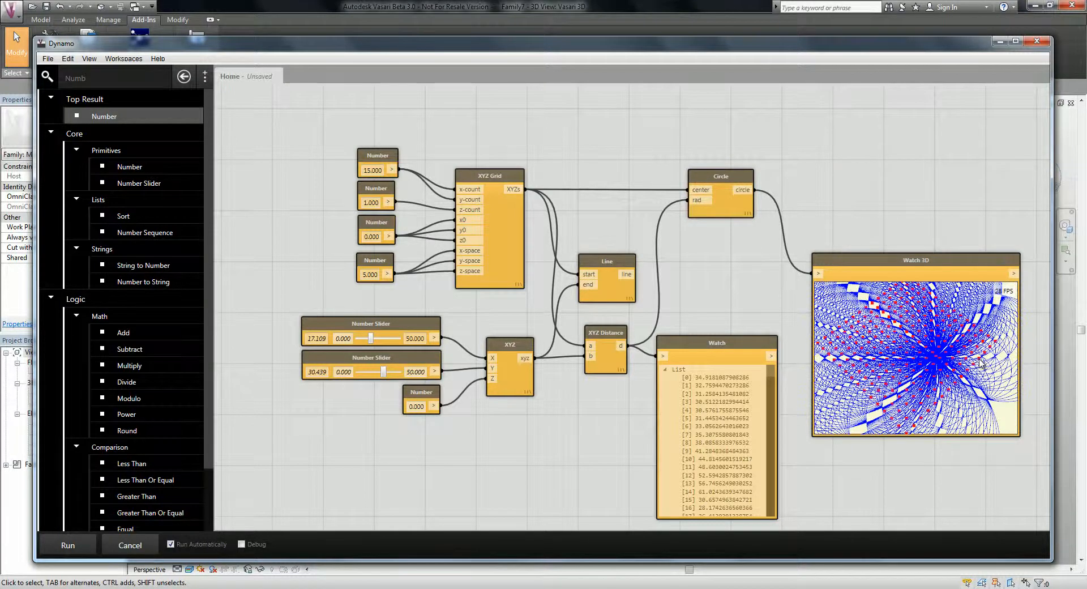
pyautogui.moveTo(903, 354); pyautogui.dragTo(851, 370, button='right')
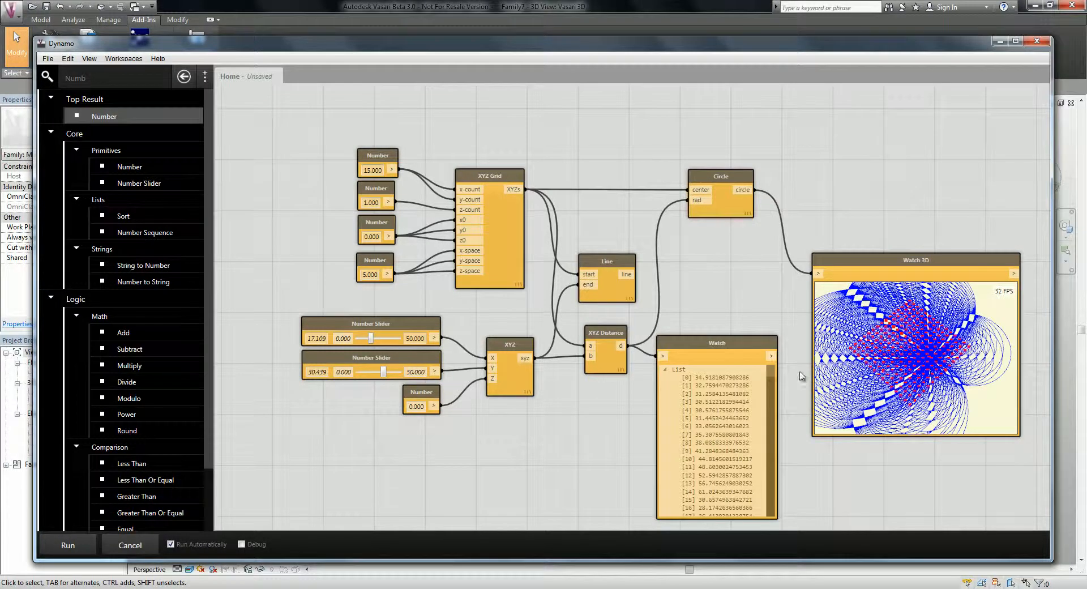
pyautogui.moveTo(371, 338)
pyautogui.mouseDown()
pyautogui.moveTo(403, 339)
pyautogui.moveTo(370, 341)
pyautogui.mouseUp()
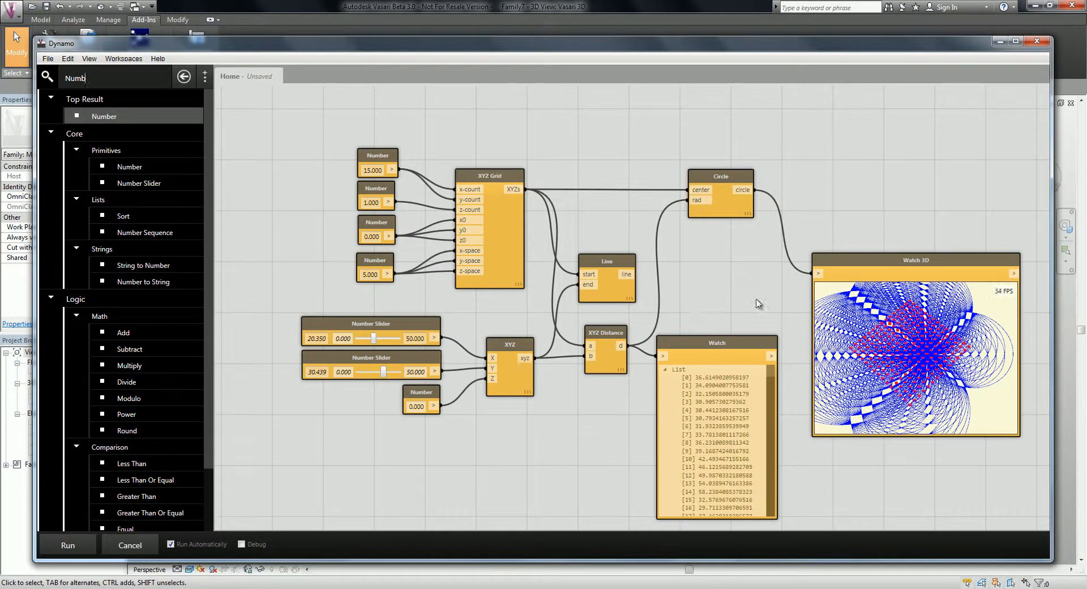
pyautogui.moveTo(926, 355); pyautogui.dragTo(940, 353, button='middle')
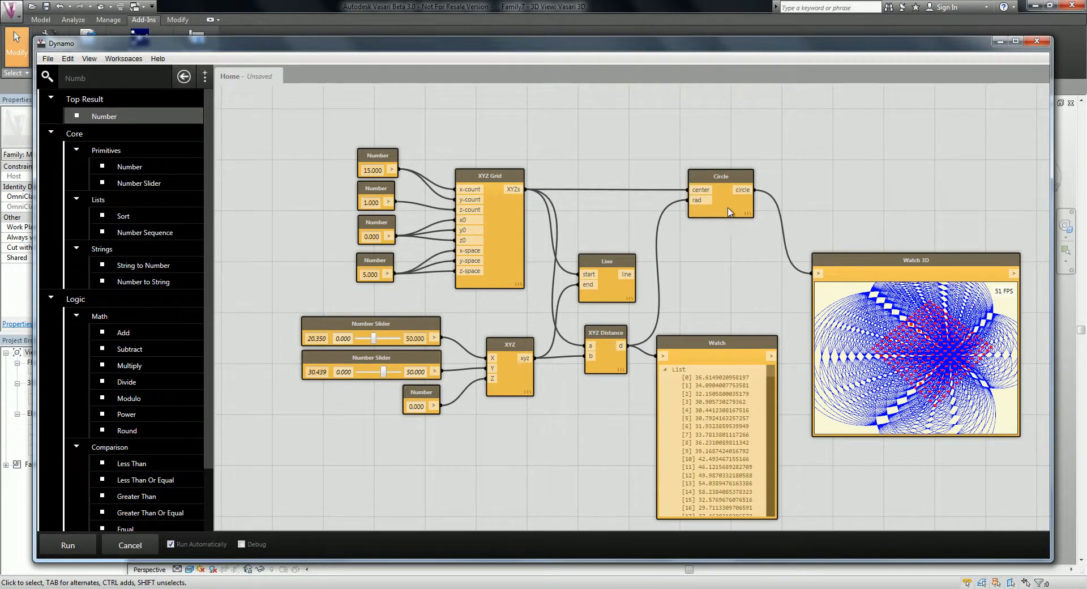
# - Add a Divide node between XYZ Distance and Circle, making room around it, and connect the XYZ Distance output to its x input
pyautogui.moveTo(744, 209); pyautogui.dragTo(773, 205)
pyautogui.click(611, 136)
pyautogui.moveTo(110, 83); pyautogui.dragTo(43, 76)
pyautogui.write('Divide')
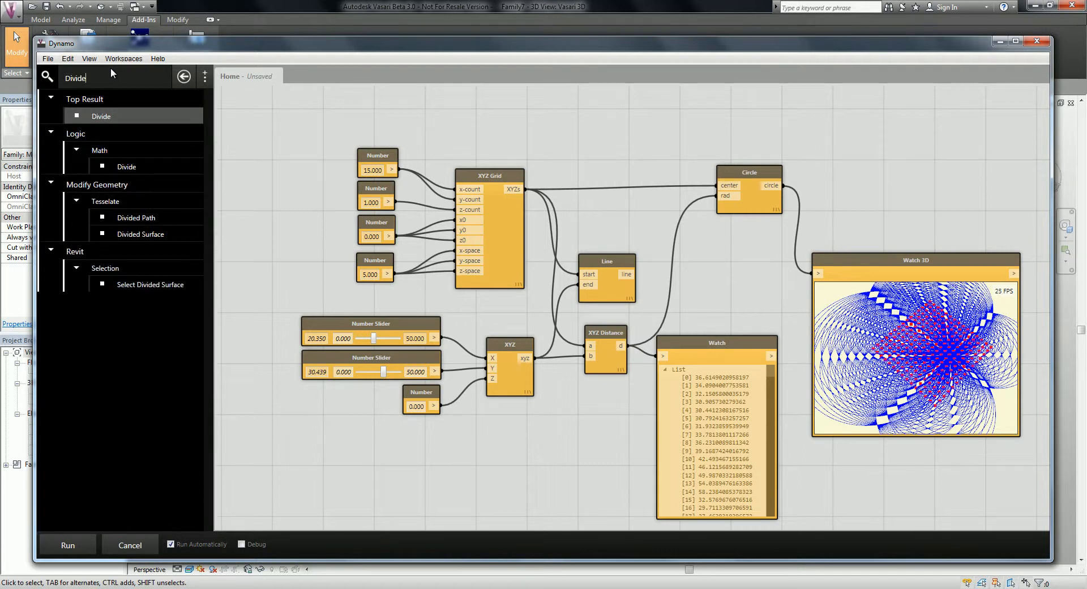
pyautogui.press('Return')
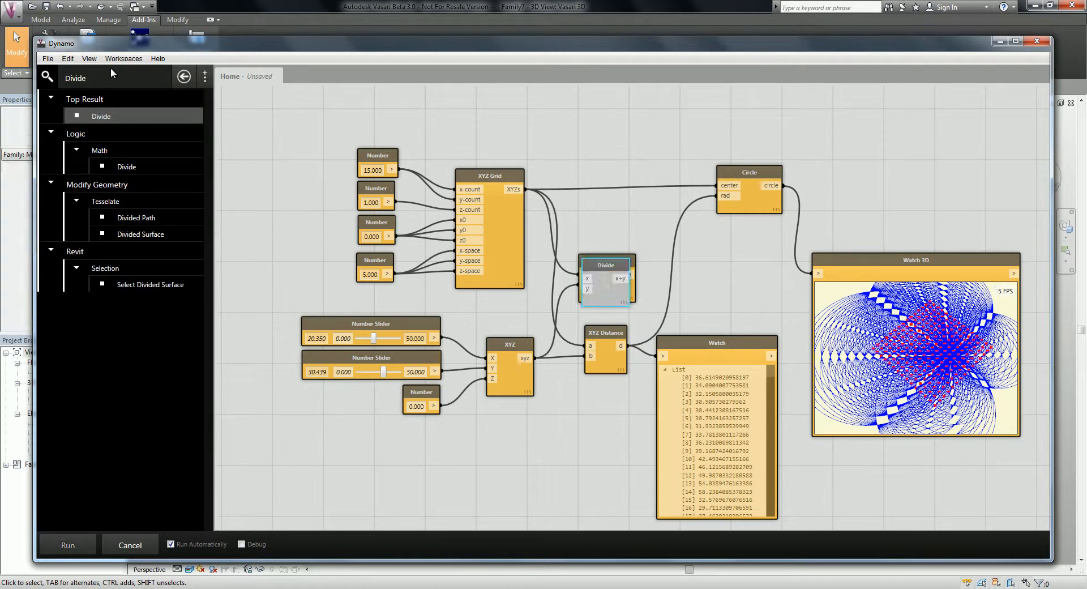
pyautogui.moveTo(621, 301); pyautogui.dragTo(727, 323)
pyautogui.click(721, 369)
pyautogui.moveTo(721, 369); pyautogui.dragTo(755, 396)
pyautogui.moveTo(708, 312); pyautogui.dragTo(702, 337)
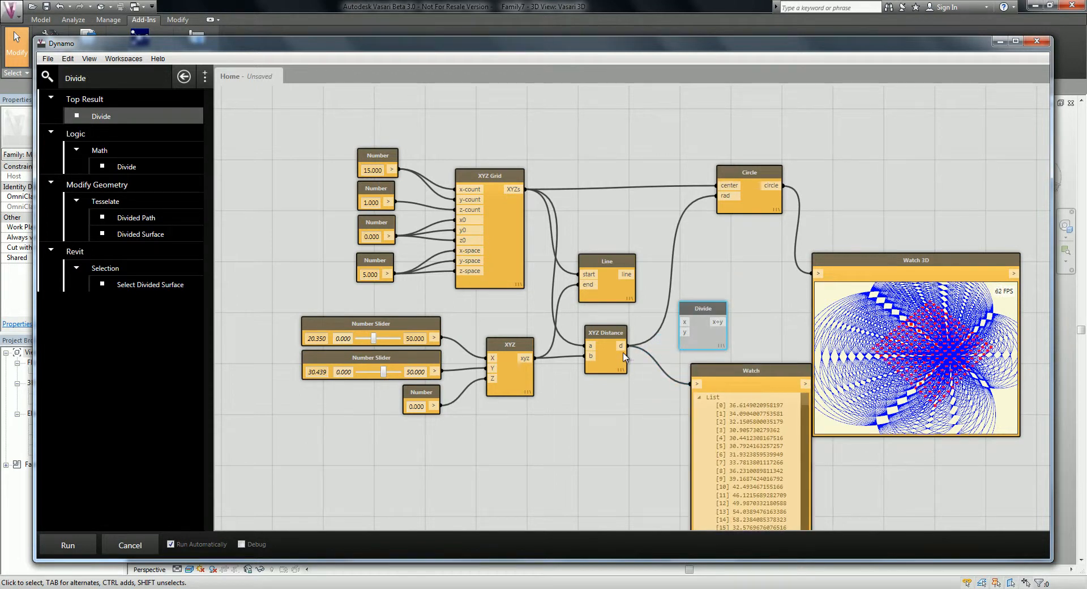
pyautogui.moveTo(621, 345); pyautogui.dragTo(709, 356)
# - Add a Number node with the value 30 below XYZ Distance and connect it to the Divide node's y input
pyautogui.click(49, 82)
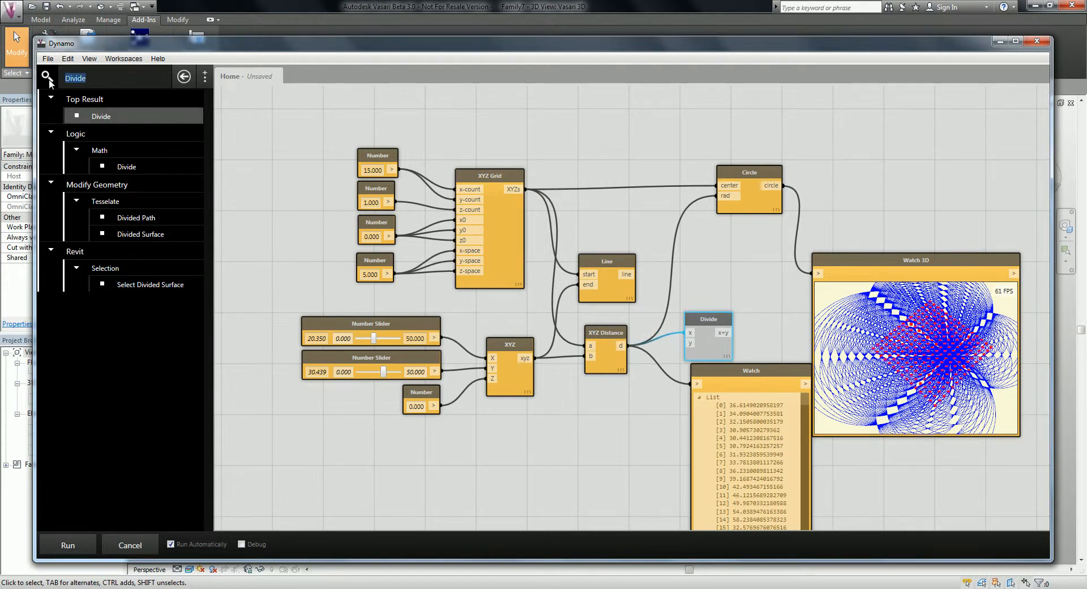
pyautogui.write('numb')
pyautogui.press('Return')
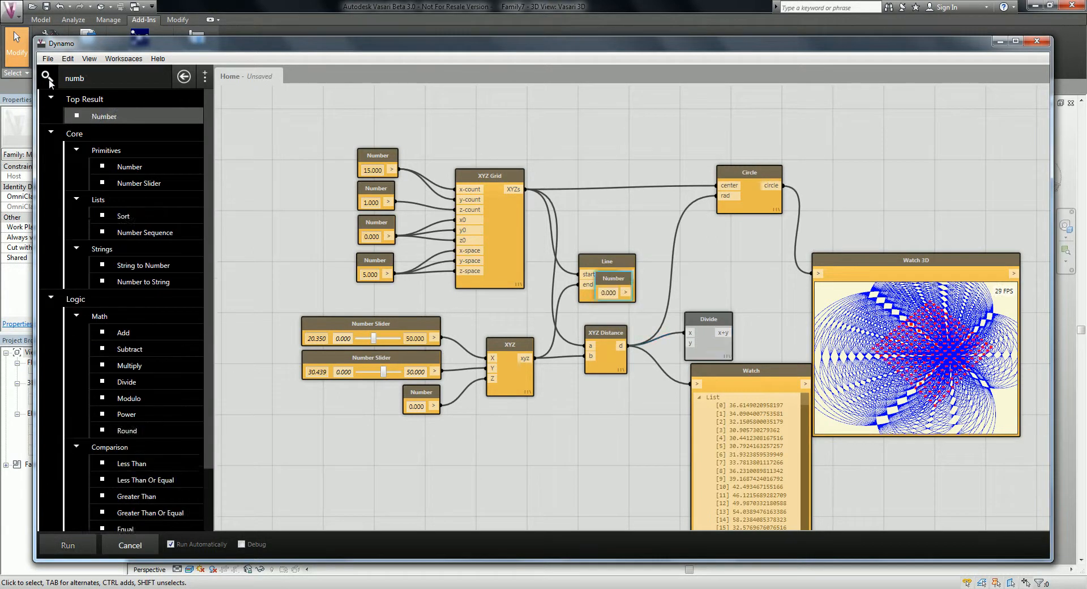
pyautogui.moveTo(627, 282); pyautogui.dragTo(622, 389)
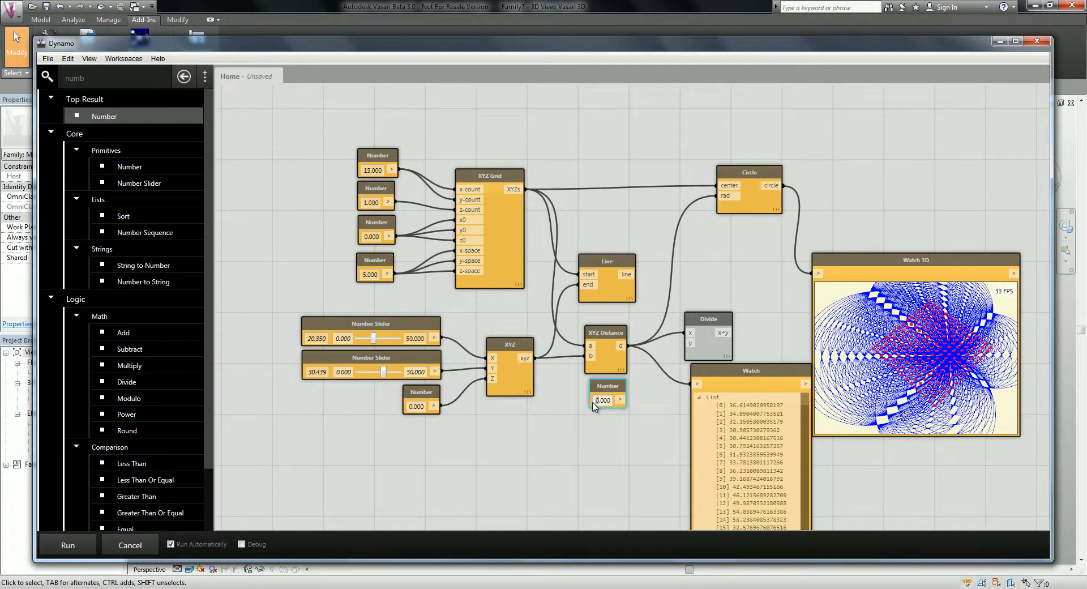
pyautogui.write('0')
pyautogui.press('Return')
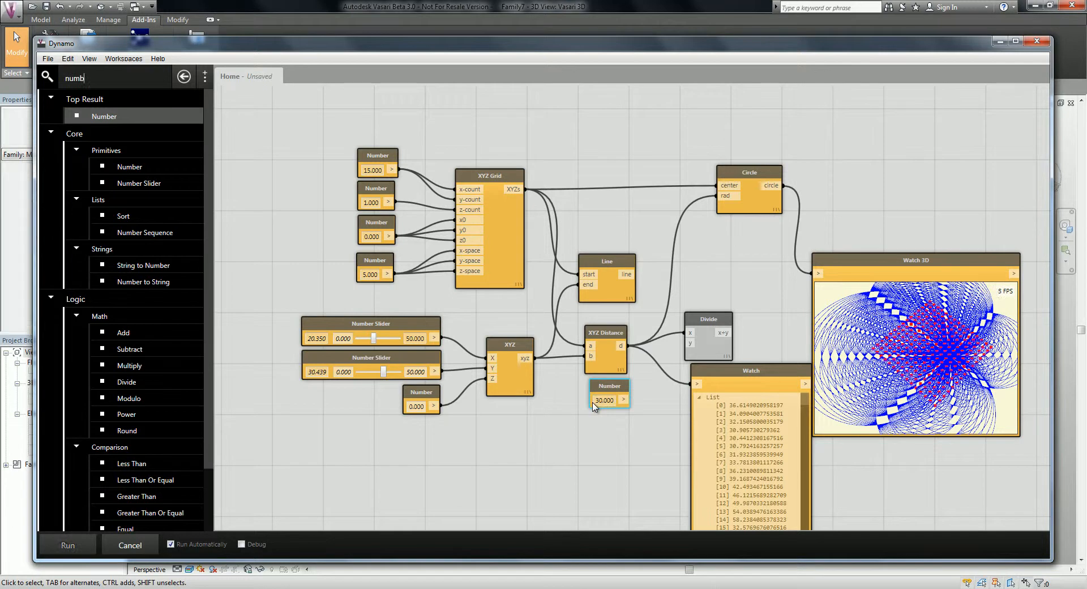
pyautogui.click(630, 399)
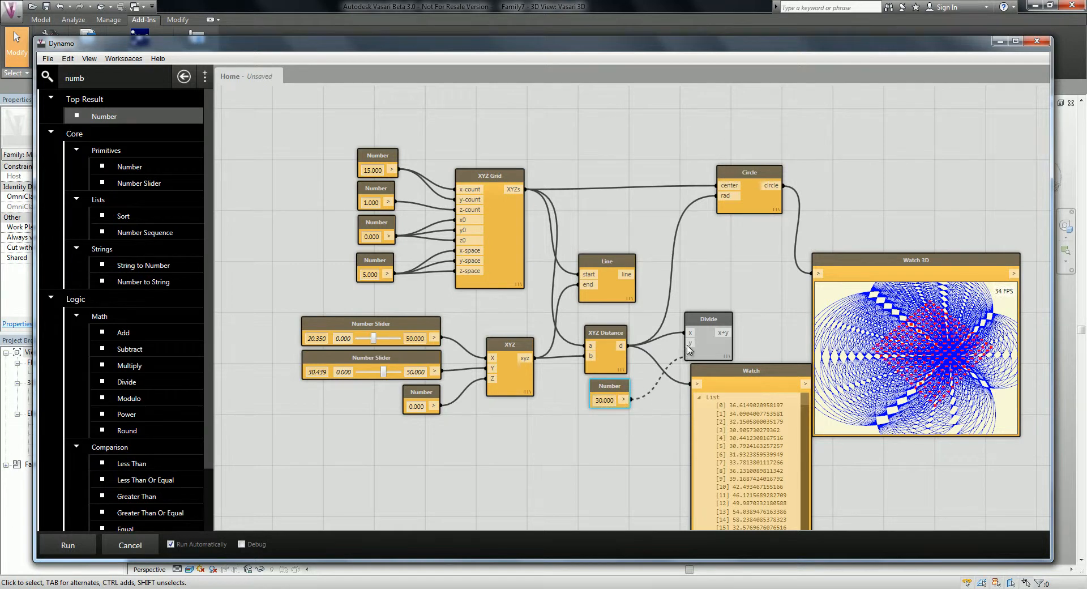
pyautogui.click(689, 346)
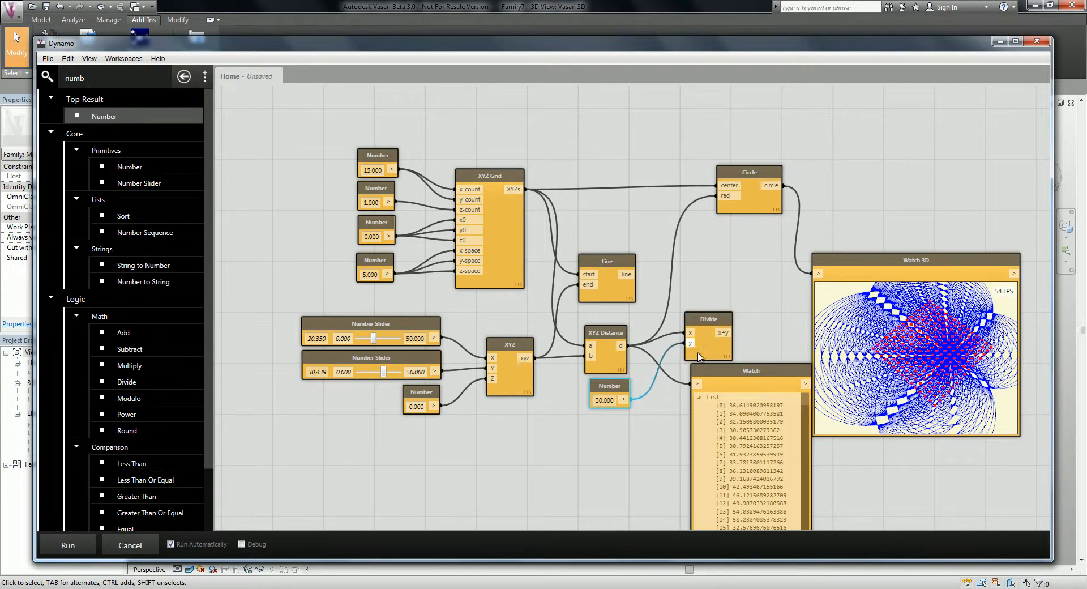
# - Move the Watch 3D and Watch nodes clear of the graph and connect the Divide output to Watch
pyautogui.moveTo(887, 266); pyautogui.dragTo(929, 160)
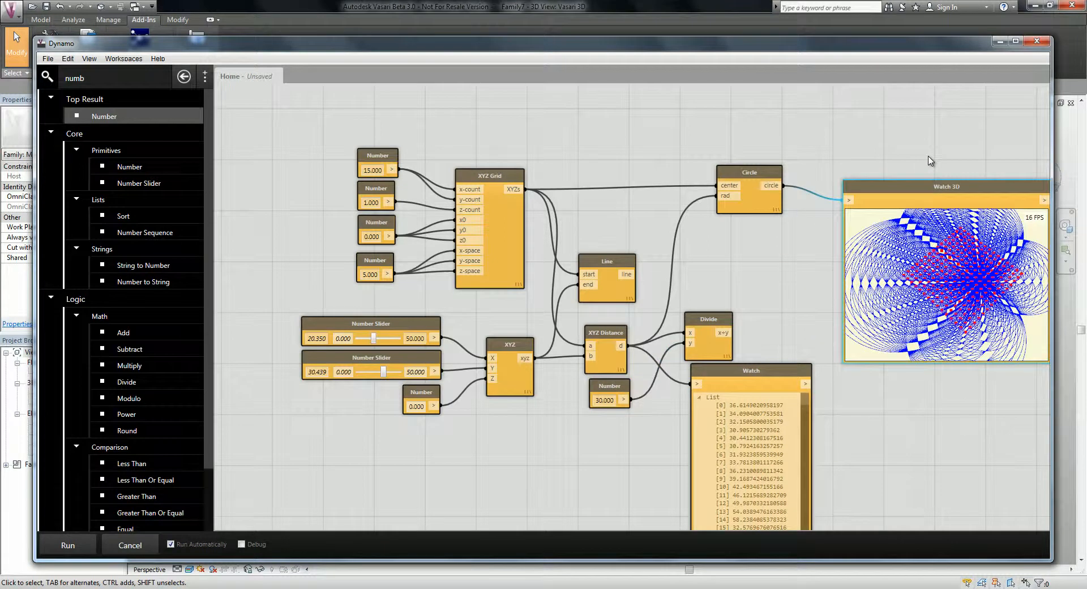
pyautogui.moveTo(749, 372); pyautogui.dragTo(852, 341)
pyautogui.moveTo(783, 361); pyautogui.dragTo(792, 364)
pyautogui.click(793, 361)
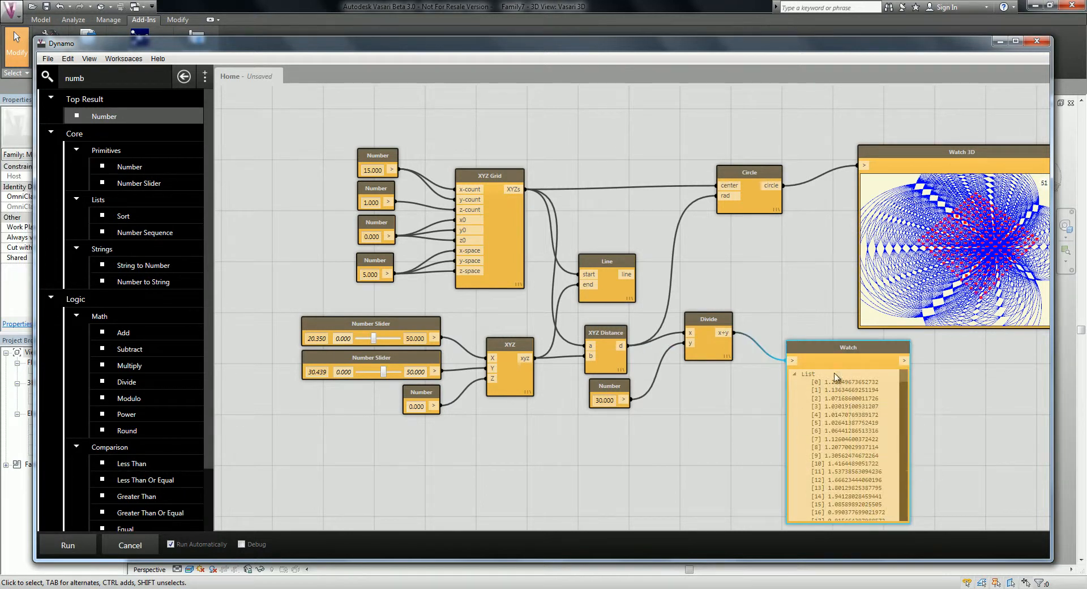
# - Reposition the Divide node in line with XYZ Distance and connect its output to the Circle's rad input
pyautogui.click(709, 356)
pyautogui.moveTo(709, 355); pyautogui.dragTo(699, 378)
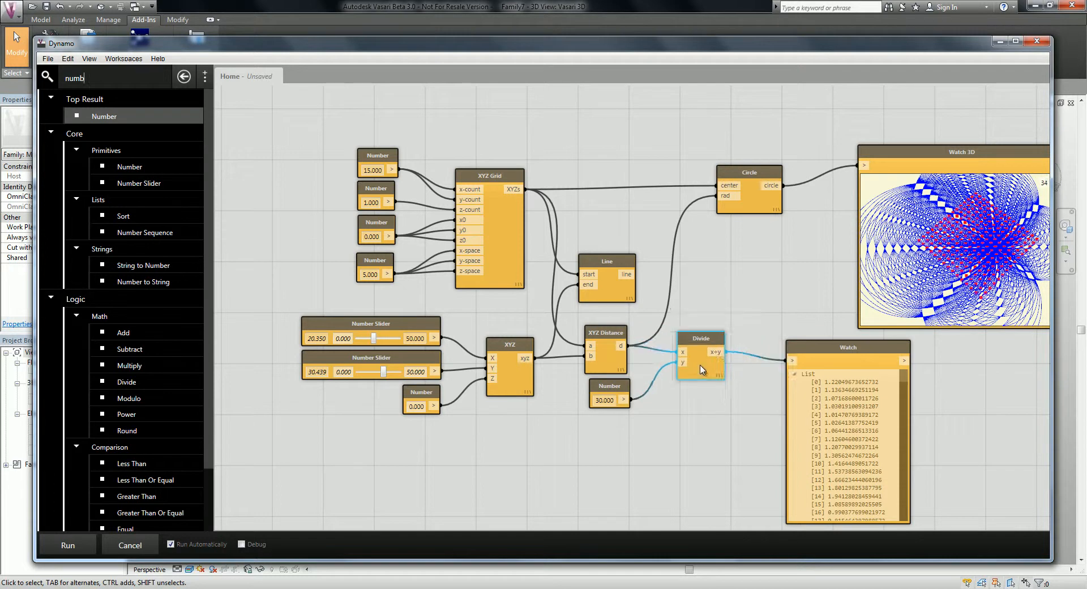
pyautogui.click(722, 316)
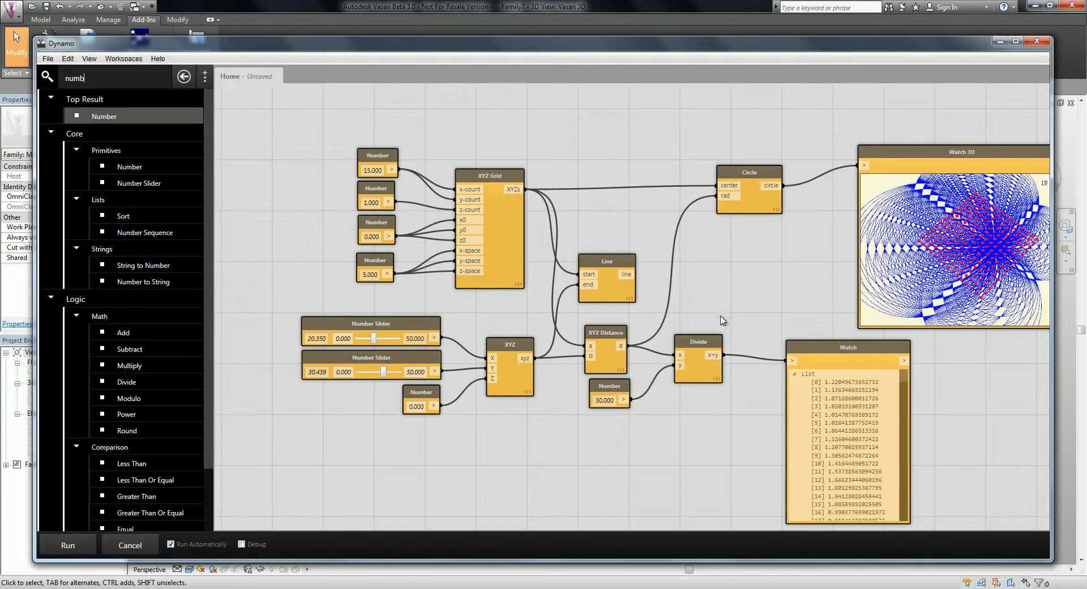
pyautogui.click(723, 197)
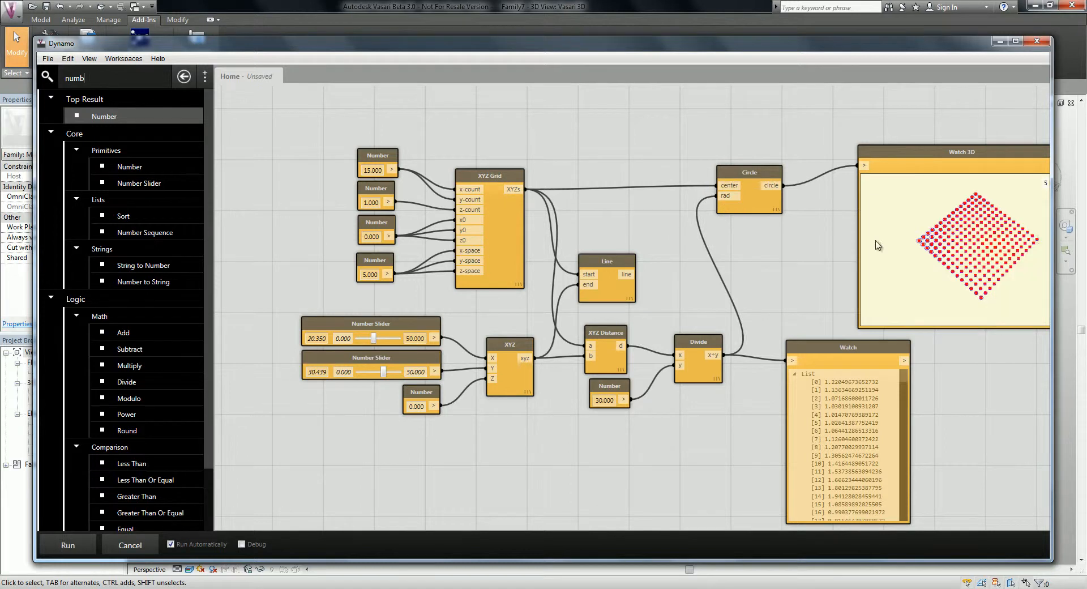
# - Inspect the scaled circles in Watch 3D and set the divisor Number to 25
pyautogui.scroll(7, 973, 259)
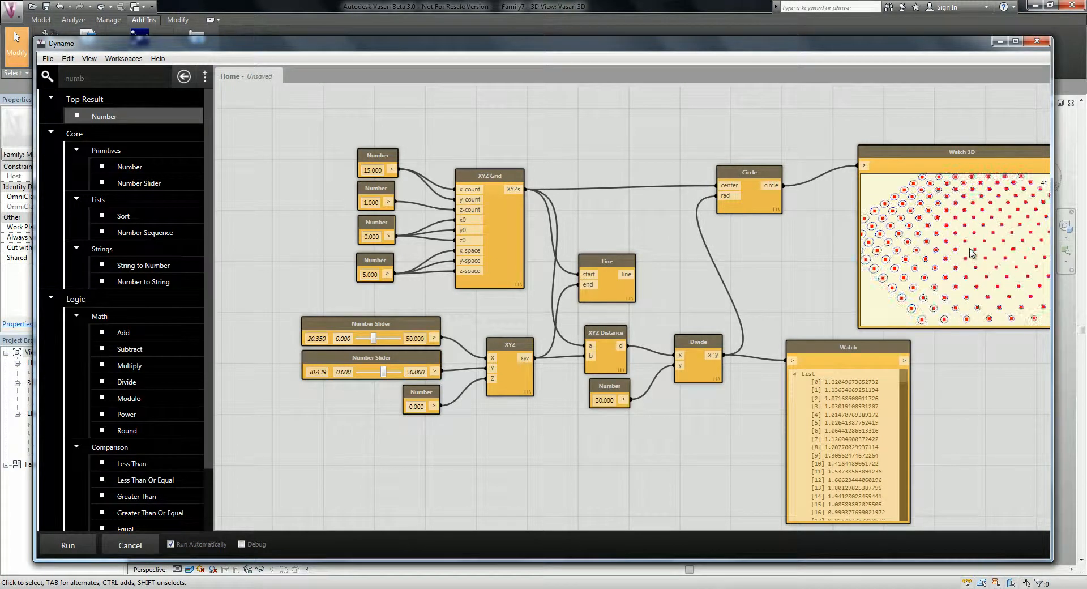
pyautogui.moveTo(939, 260); pyautogui.dragTo(876, 278, button='right')
pyautogui.moveTo(604, 400); pyautogui.dragTo(590, 401)
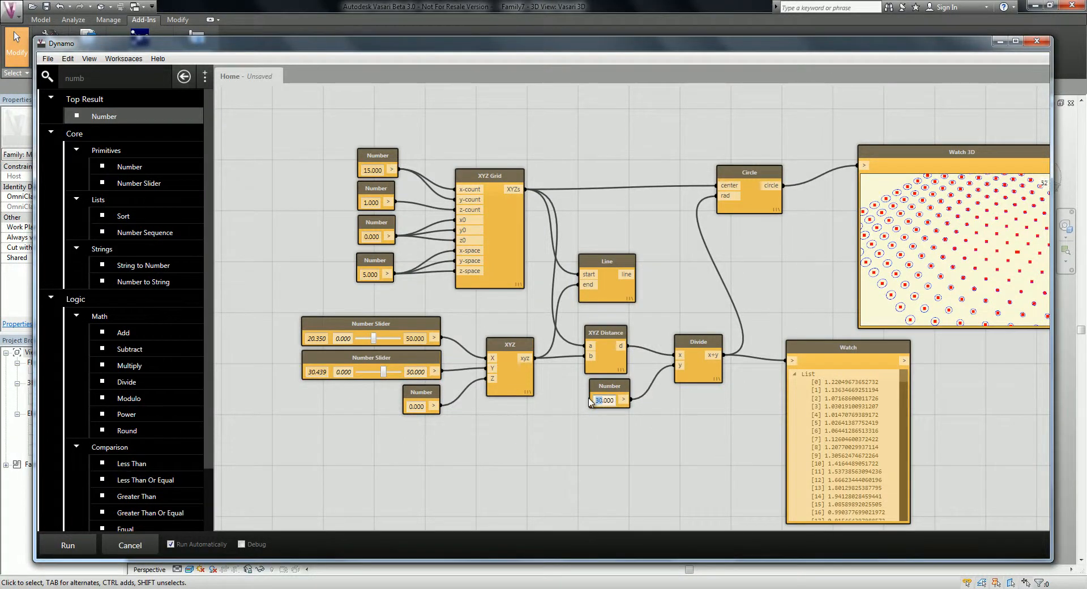
pyautogui.press('Return')
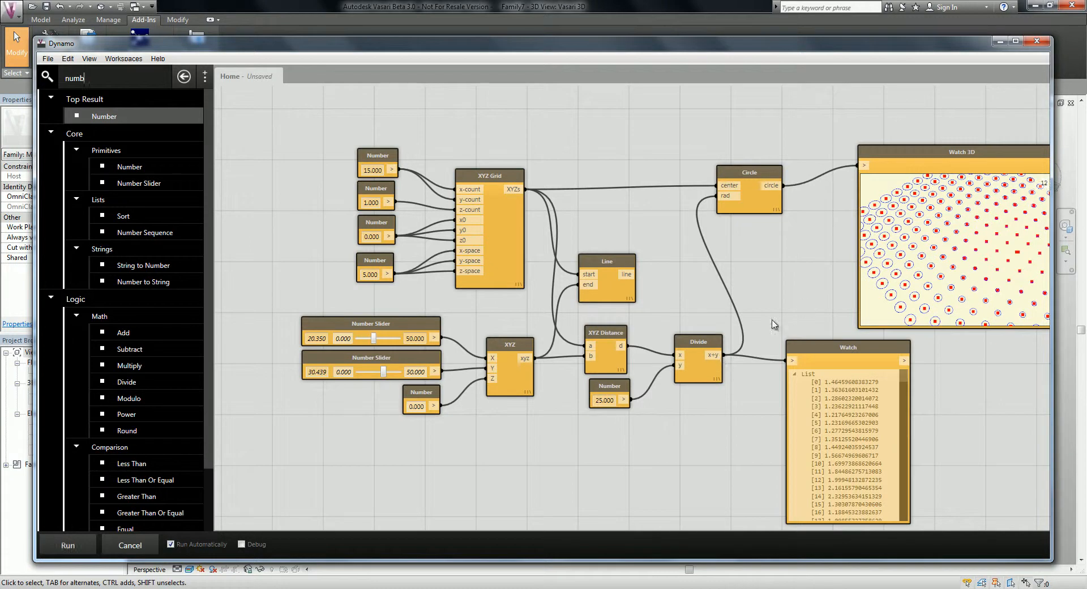
# - Set the divisor Number to 10 and check the whole circle grid in Watch 3D
pyautogui.click(600, 401)
pyautogui.write('10')
pyautogui.press('Return')
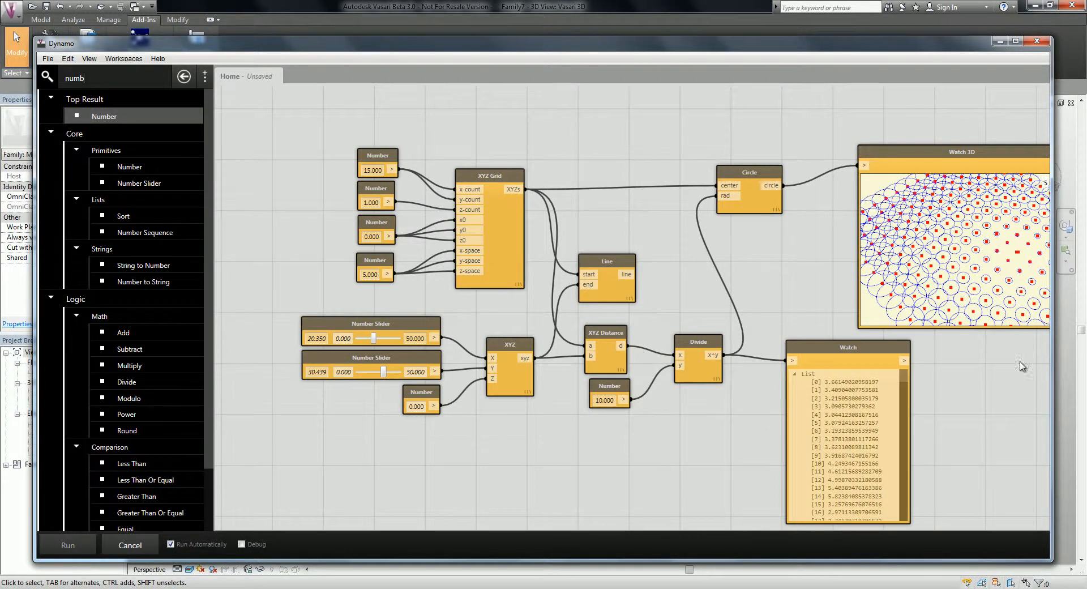
pyautogui.moveTo(1004, 270); pyautogui.dragTo(980, 268, button='middle')
pyautogui.scroll(-4, 967, 260)
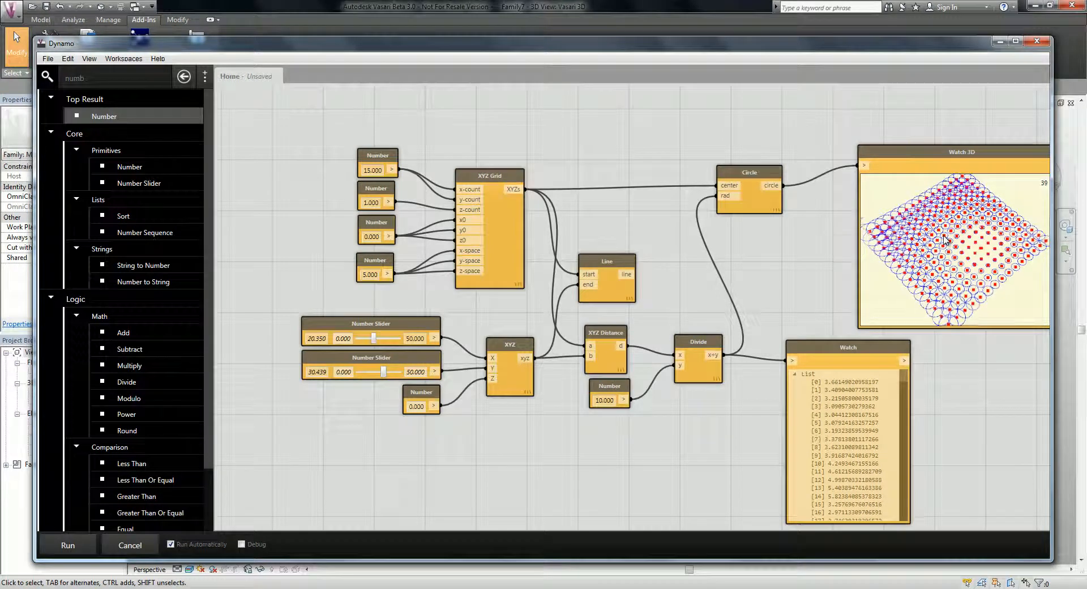
# - Move the attractor point with the X and Y sliders and inspect the circle pattern at a lower angle in Watch 3D
pyautogui.moveTo(382, 371); pyautogui.dragTo(403, 346)
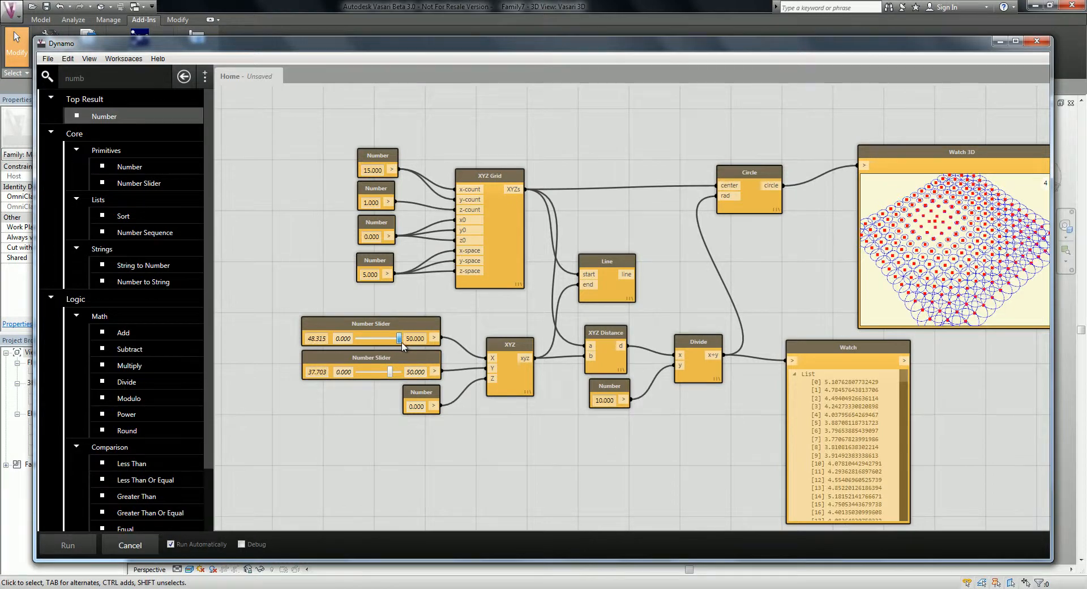
pyautogui.moveTo(766, 266); pyautogui.dragTo(656, 291, button='middle')
pyautogui.scroll(5, 814, 216)
pyautogui.scroll(-4, 813, 218)
pyautogui.moveTo(789, 300); pyautogui.dragTo(791, 284, button='right')
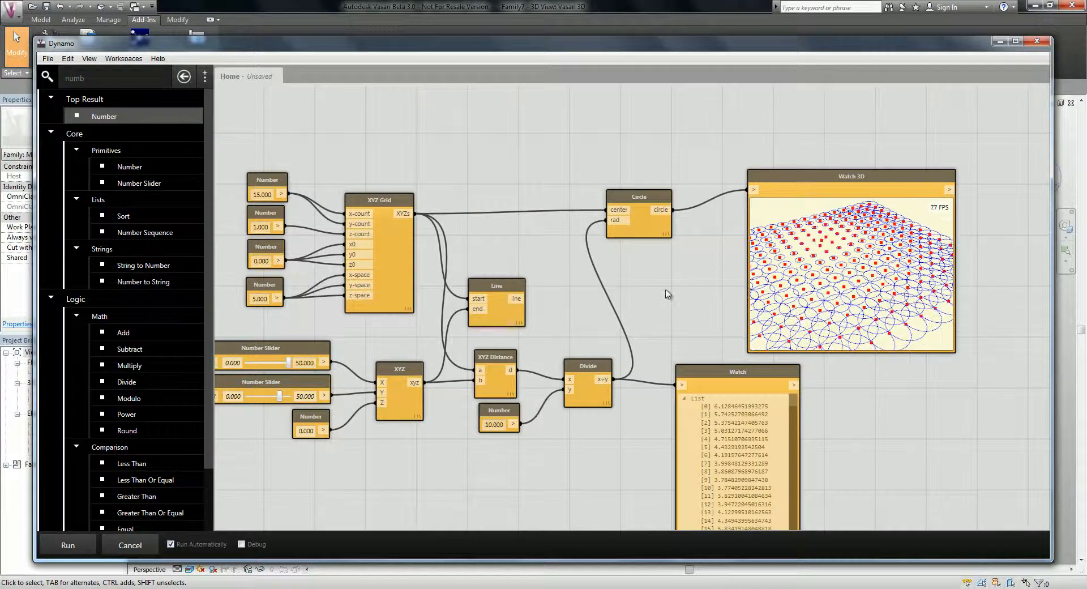
# - Turn off Preview Upstream for the Circle node and inspect the circles without the grid points in Watch 3D
pyautogui.scroll(5, 685, 293)
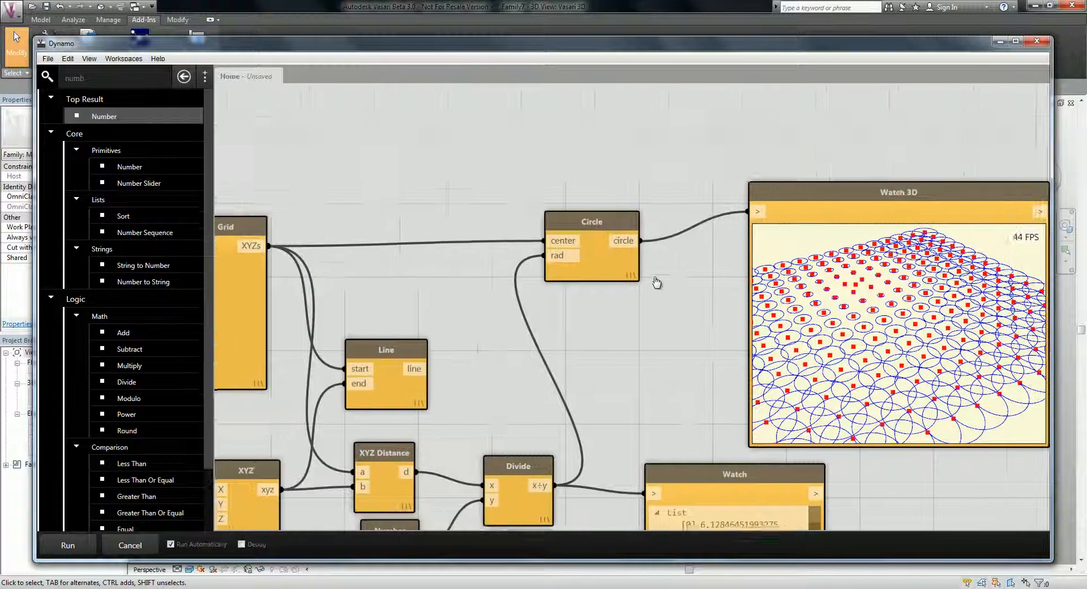
pyautogui.moveTo(678, 289); pyautogui.dragTo(594, 268, button='middle')
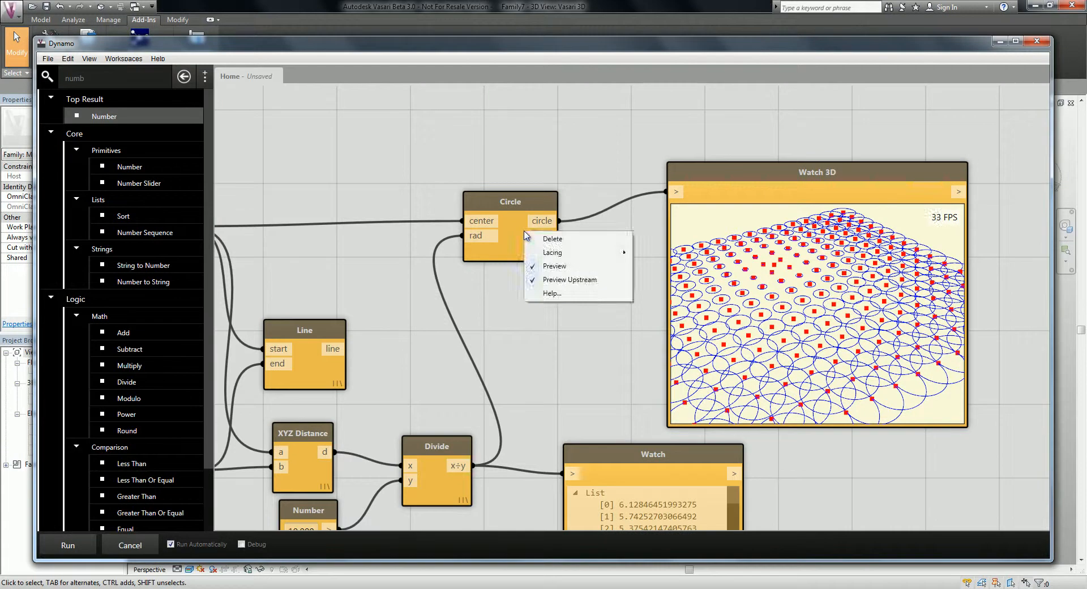
pyautogui.click(573, 280)
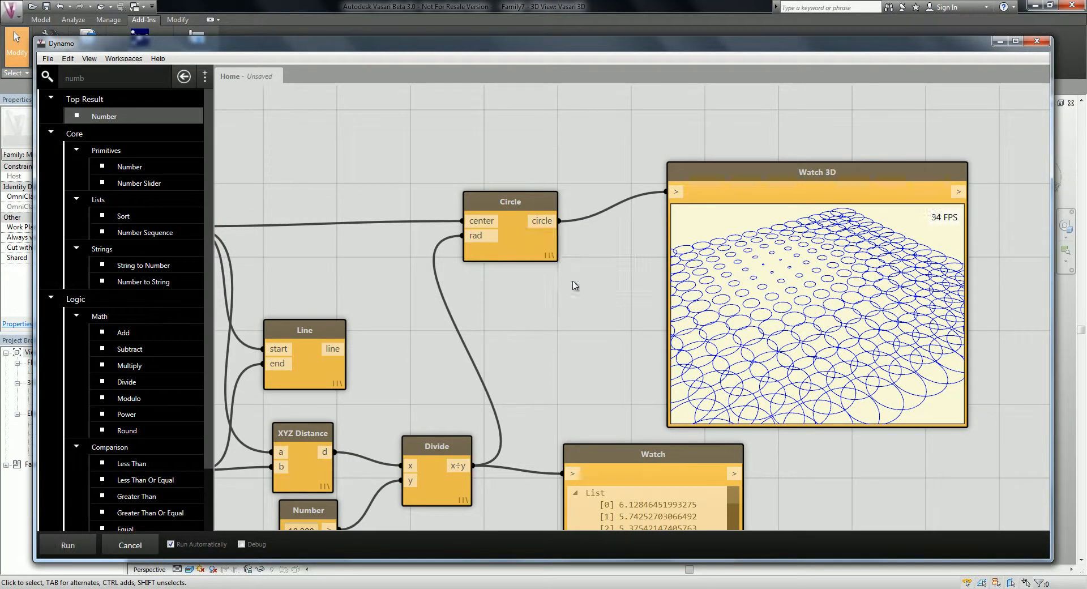
pyautogui.moveTo(817, 299); pyautogui.dragTo(701, 313, button='right')
pyautogui.scroll(-5, 832, 316)
pyautogui.moveTo(851, 317); pyautogui.dragTo(825, 328, button='right')
pyautogui.scroll(-3, 623, 289)
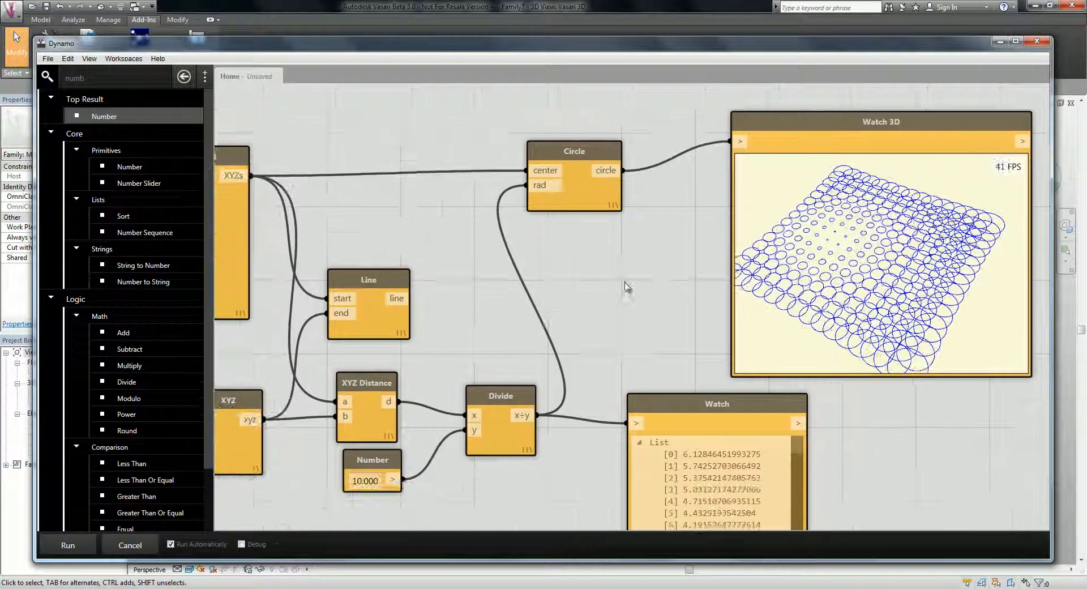
# - Raise the X and Y sliders slightly to shift the attractor point, and nudge the Watch node into place
pyautogui.scroll(2, 626, 287)
pyautogui.scroll(-4, 459, 362)
pyautogui.scroll(1, 420, 362)
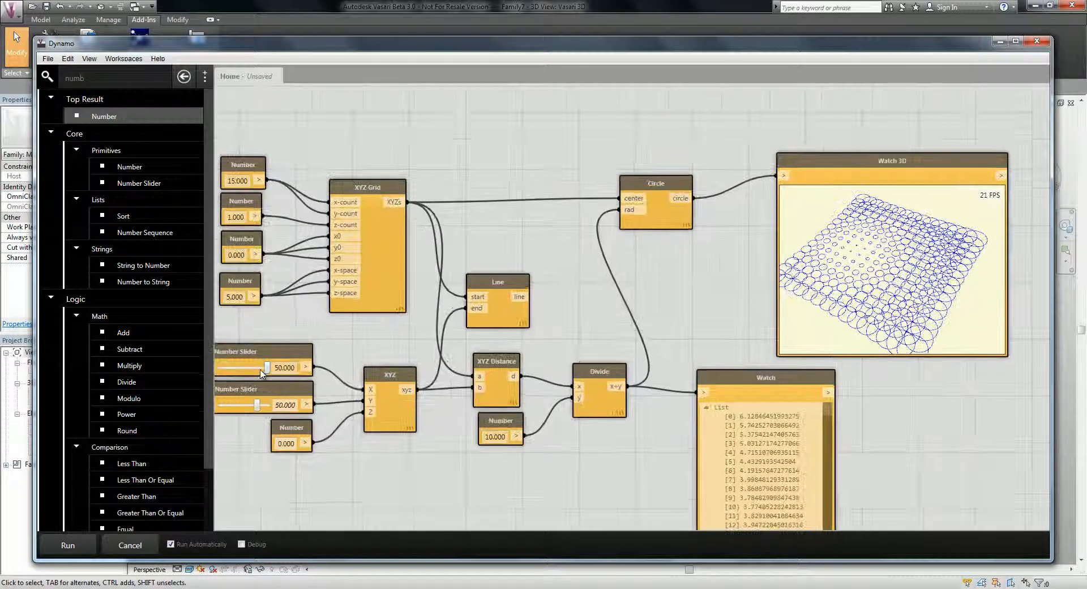
pyautogui.moveTo(262, 371)
pyautogui.mouseDown()
pyautogui.moveTo(252, 370)
pyautogui.moveTo(274, 369)
pyautogui.mouseUp()
pyautogui.moveTo(257, 406)
pyautogui.mouseDown()
pyautogui.moveTo(228, 407)
pyautogui.moveTo(263, 410)
pyautogui.mouseUp()
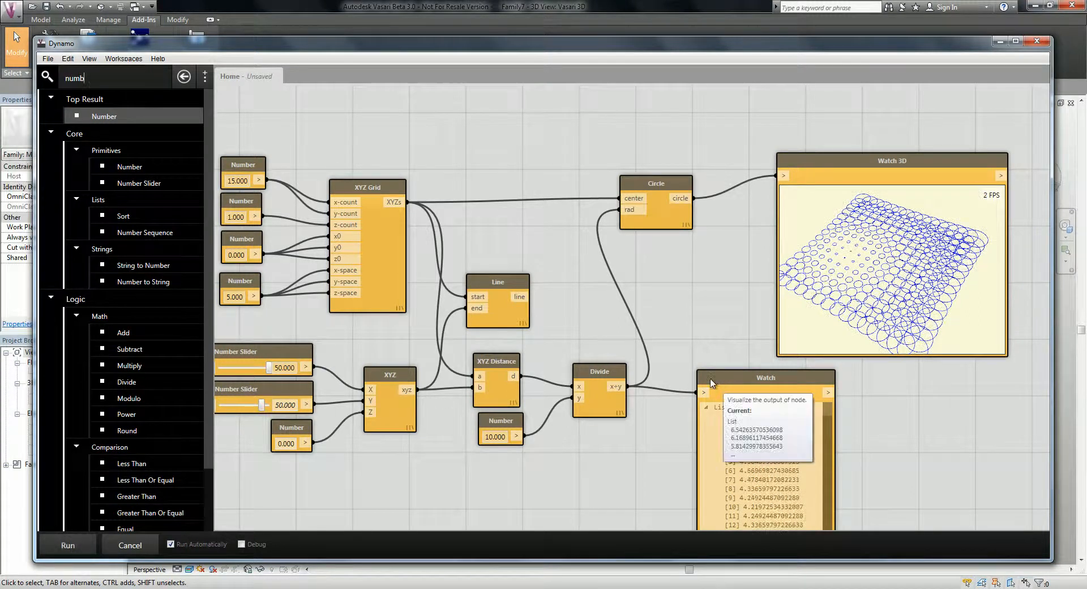
pyautogui.moveTo(730, 388); pyautogui.dragTo(713, 380)
pyautogui.scroll(-3, 461, 198)
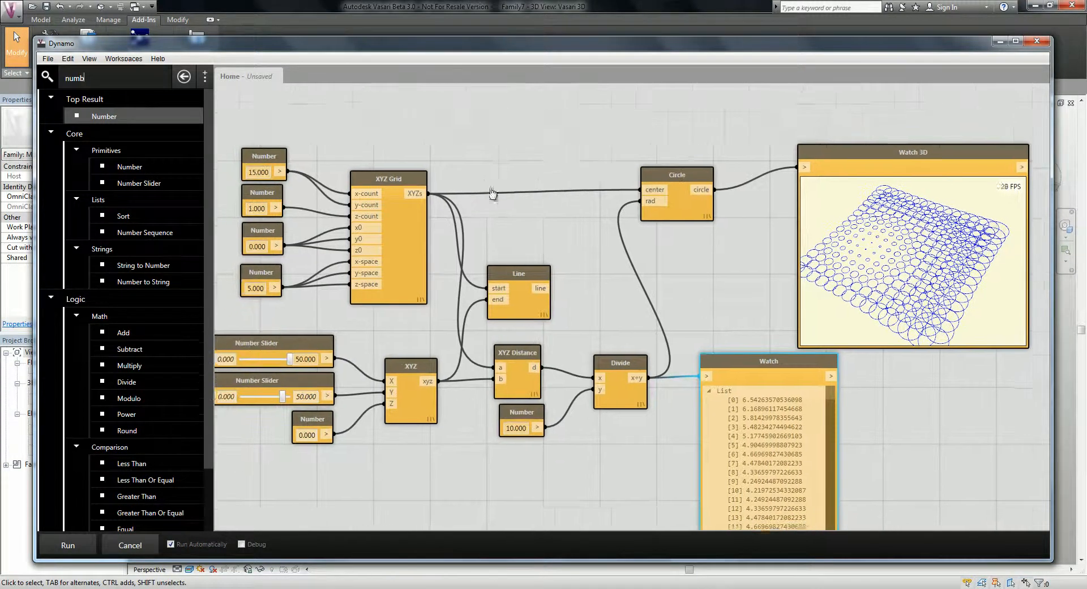